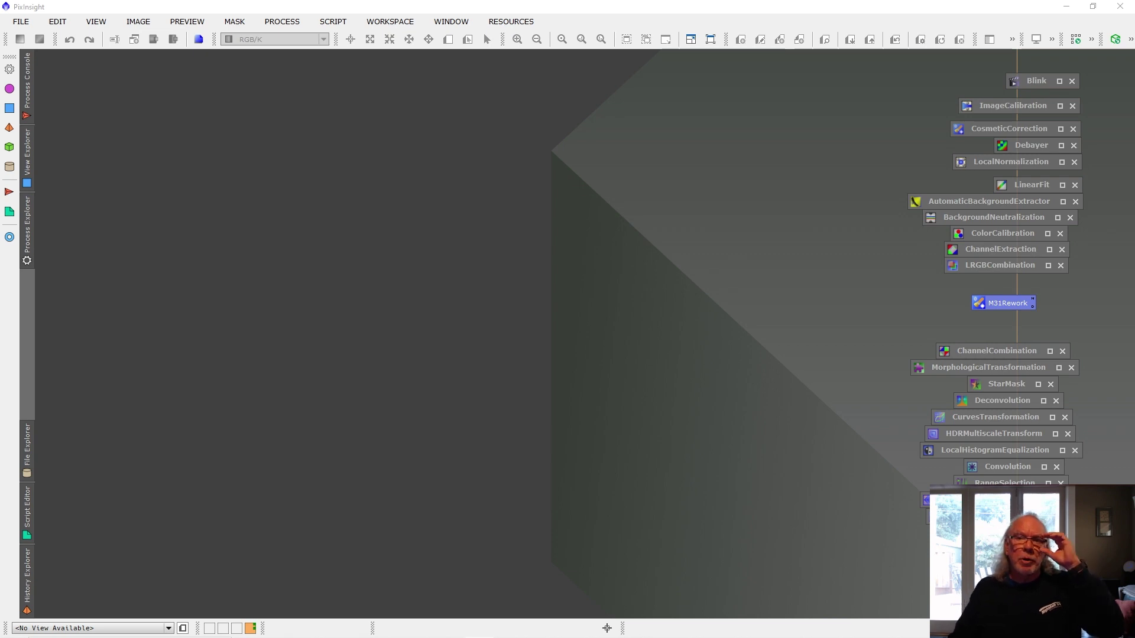
Load all the cosmetized 240-second Lum_Mono light frames of the M31 2022 Rework project into the Blink process
click(1038, 87)
double_click(1038, 87)
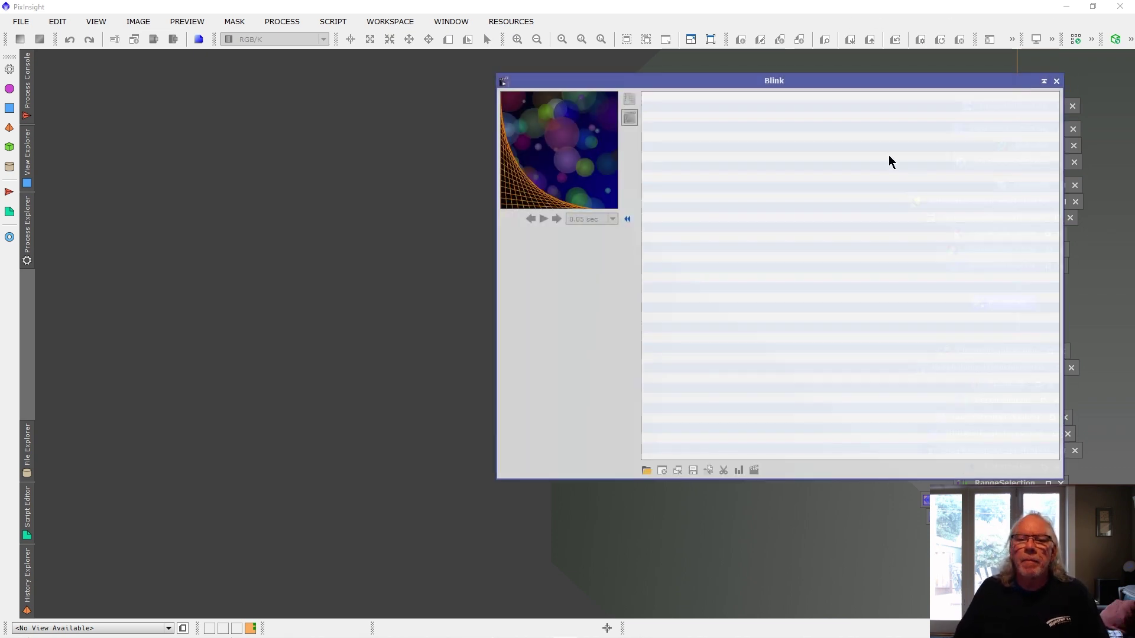
click(646, 471)
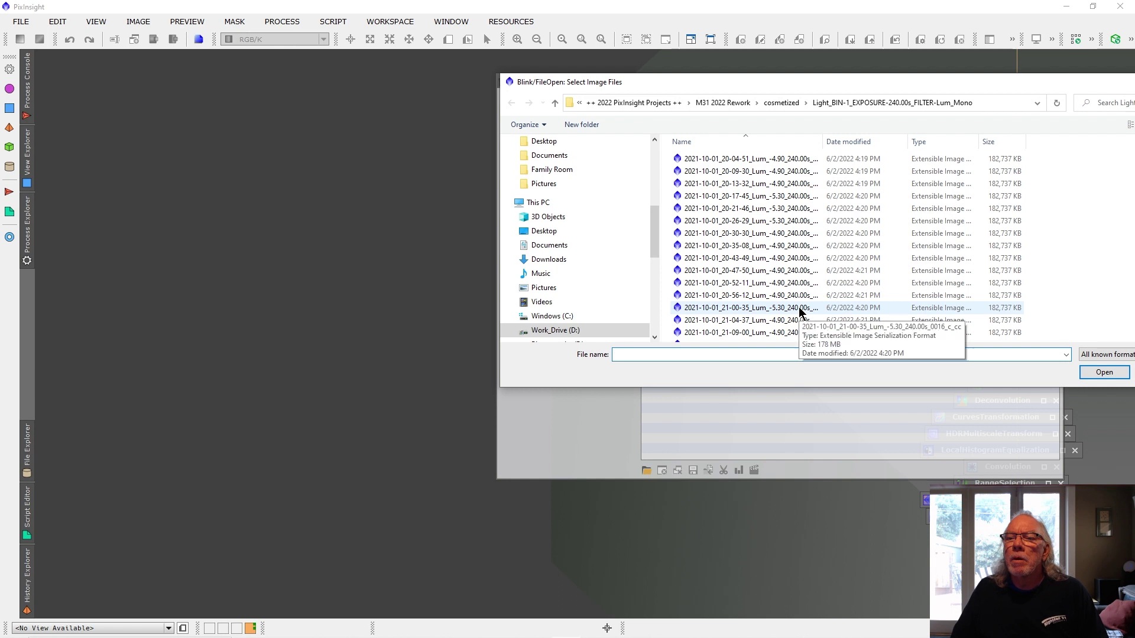
click(720, 222)
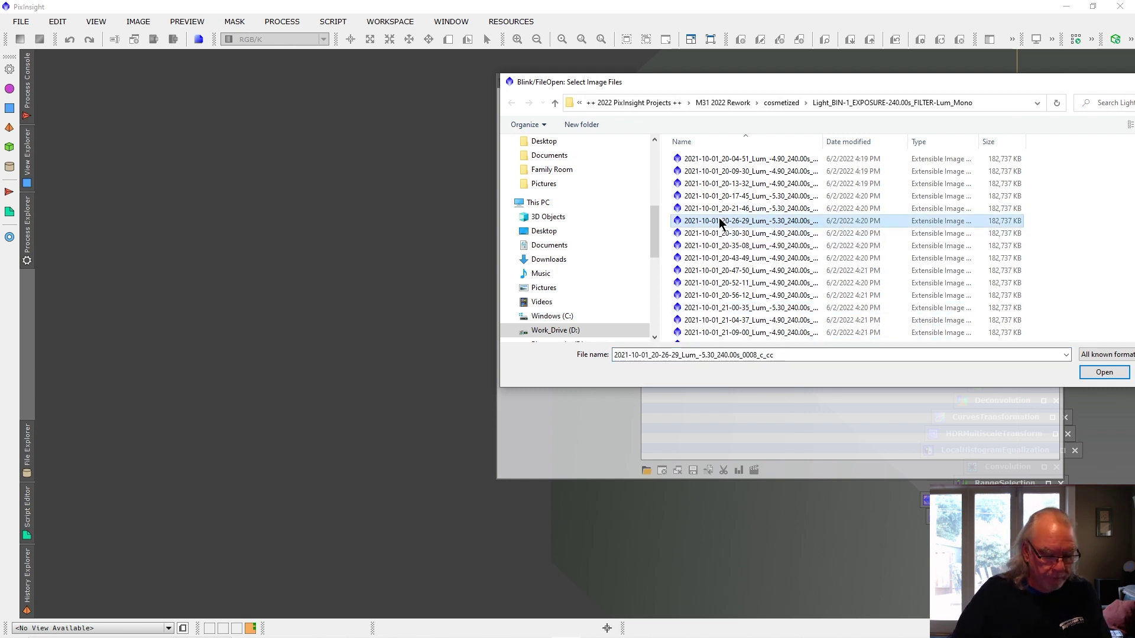
key(ctrl+a)
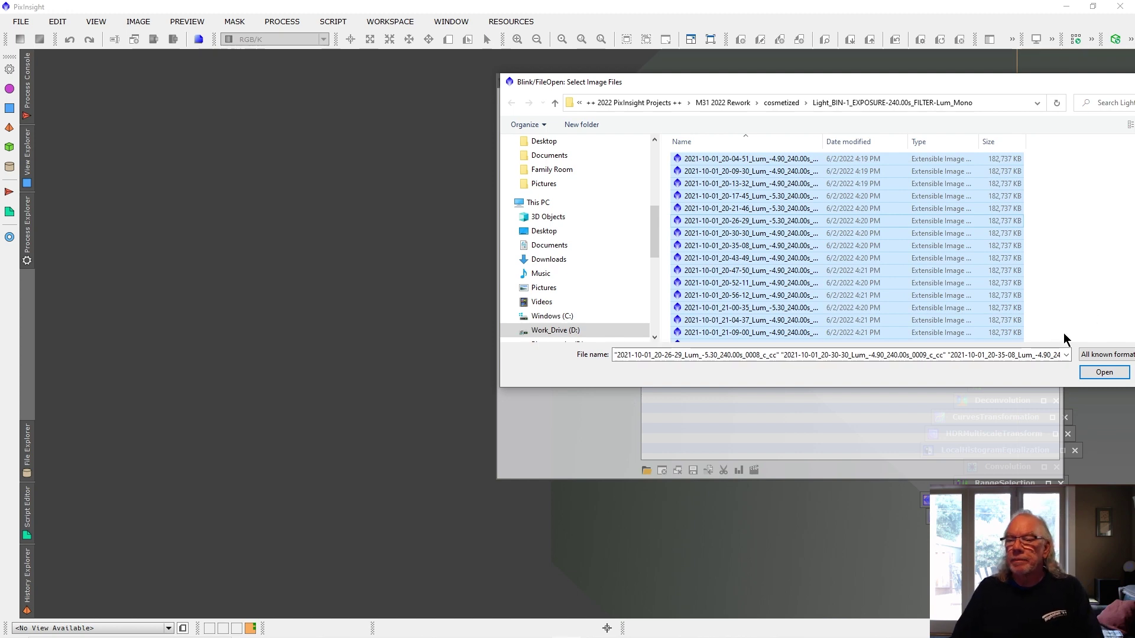
click(1095, 377)
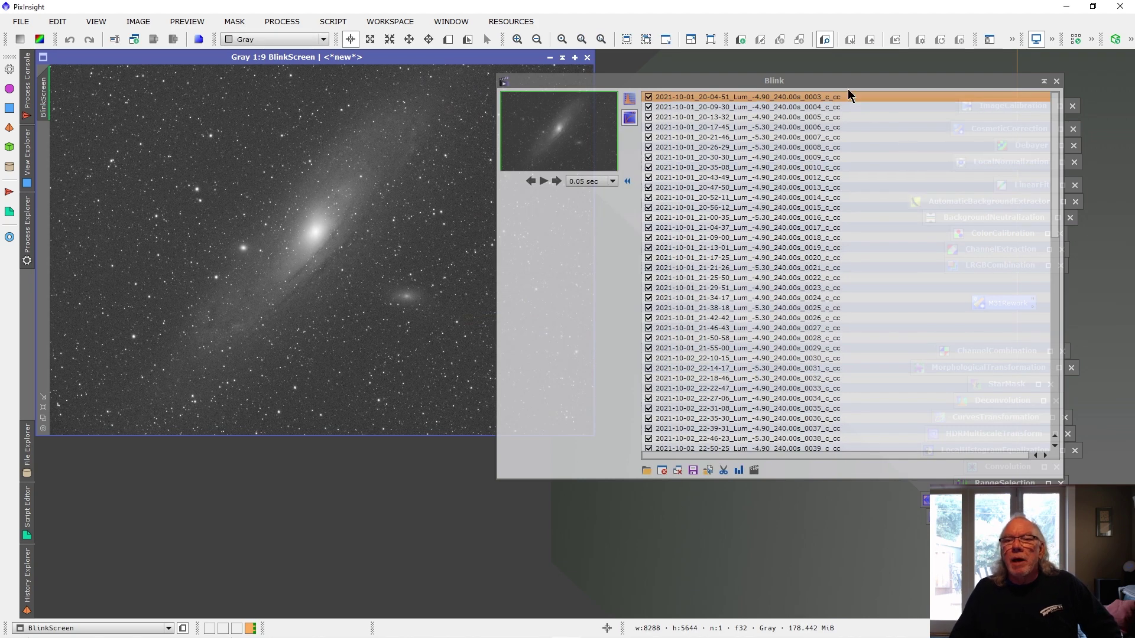
Play the frames as a Blink animation, both at full field and magnified on the stars below the small companion galaxy
click(852, 80)
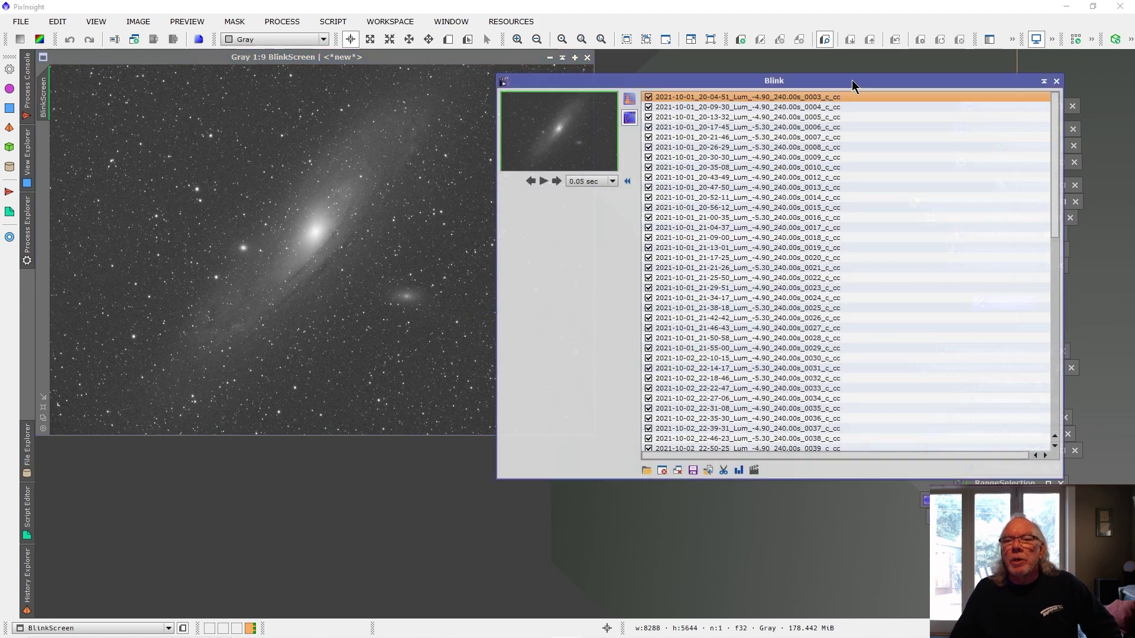
drag(853, 80, 923, 97)
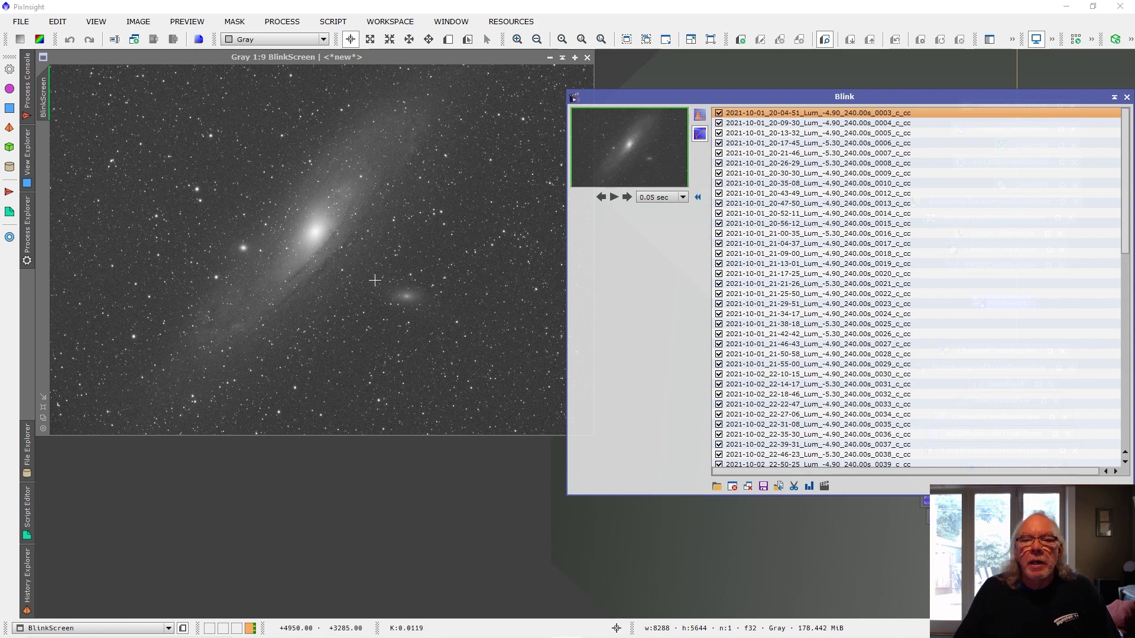
drag(747, 98, 809, 96)
click(676, 196)
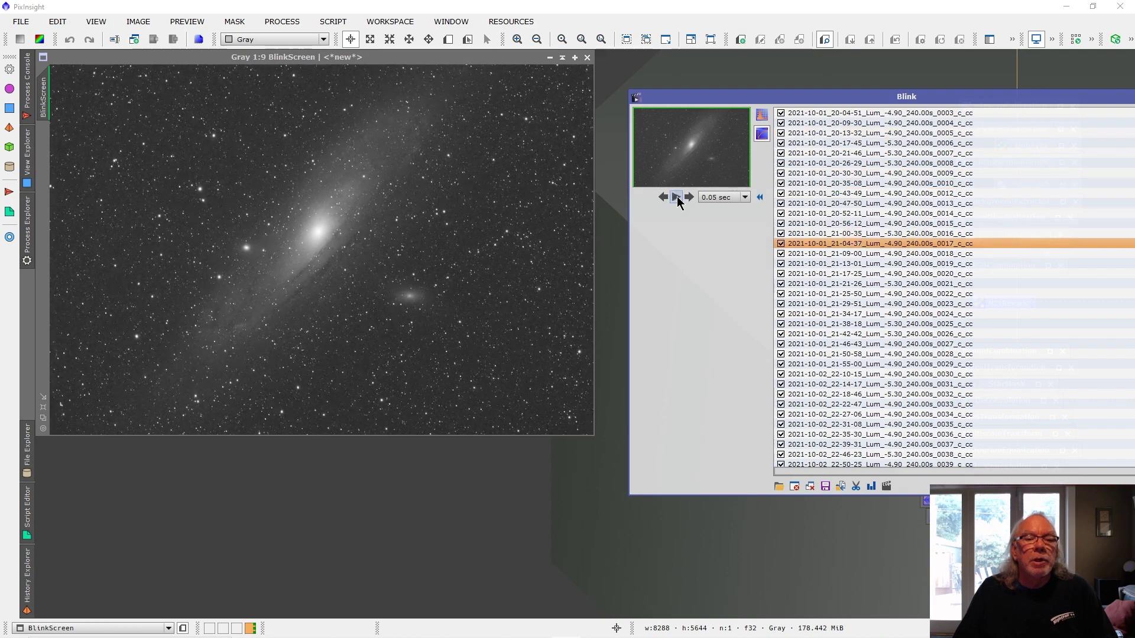
click(677, 197)
click(398, 320)
scroll(401, 319, up, 8)
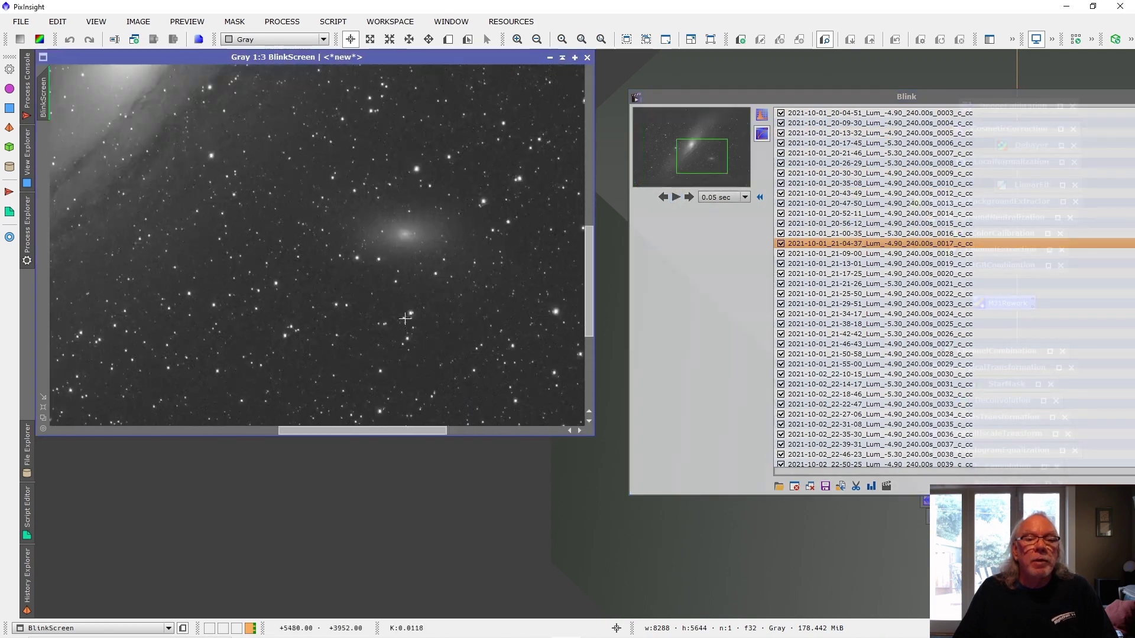
click(675, 198)
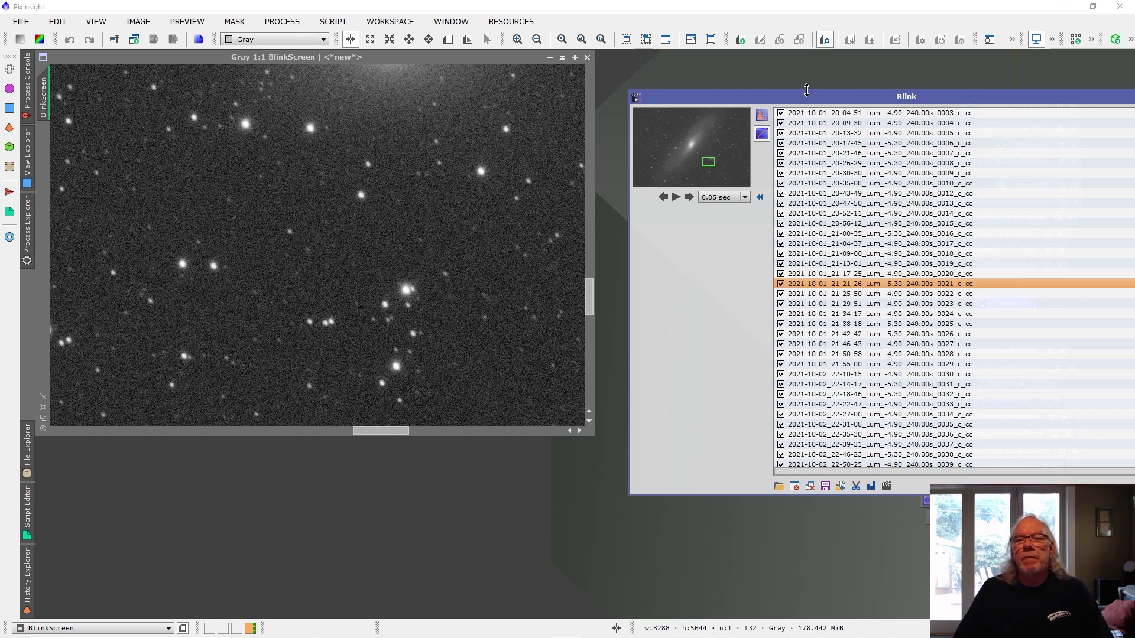
Close all the frames loaded in Blink and close the Blink process window
drag(808, 97, 732, 106)
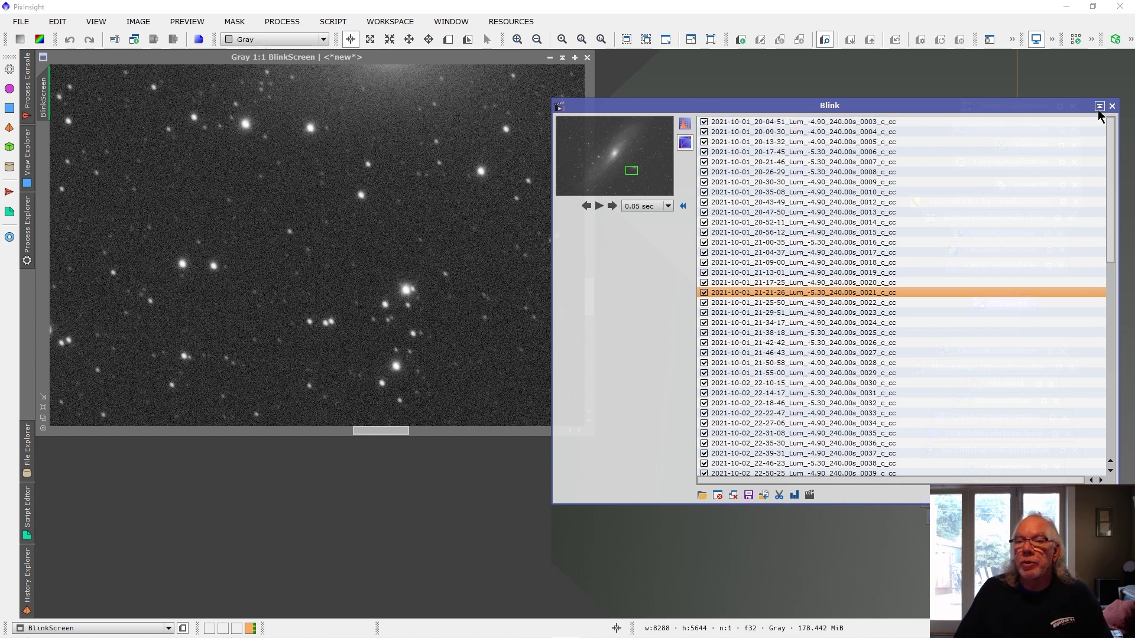
click(733, 496)
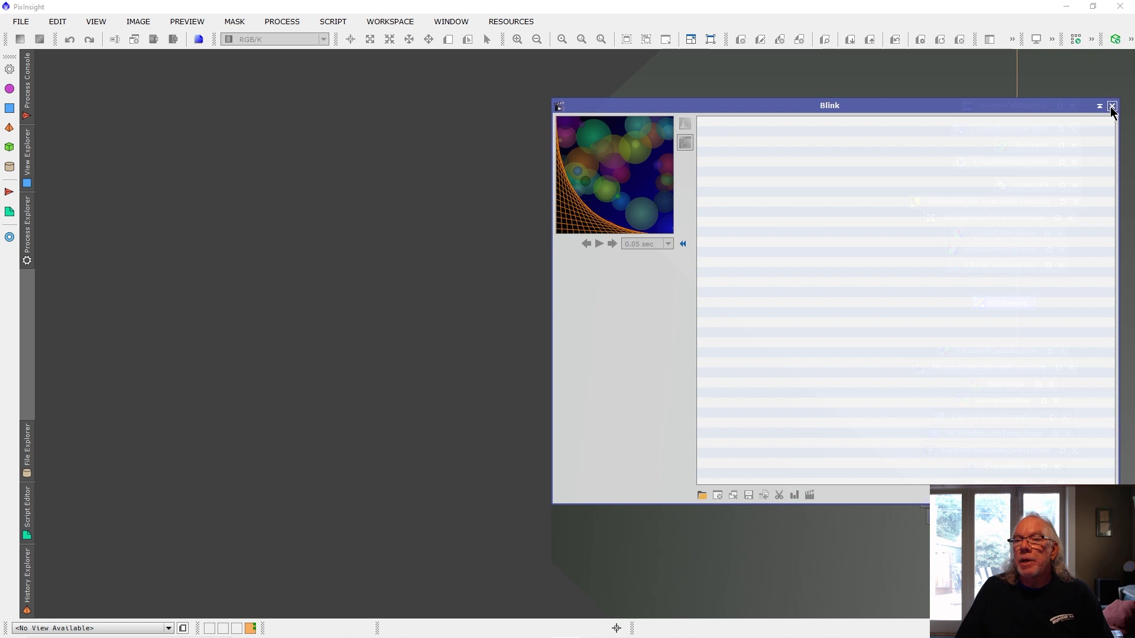
click(1111, 106)
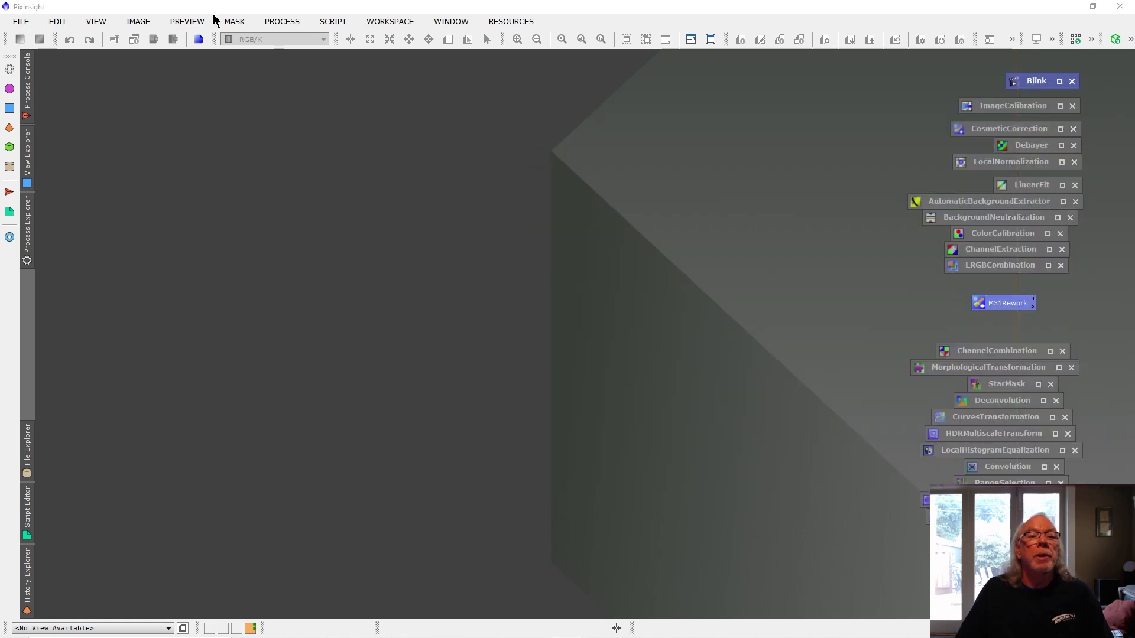
Open the SubframeSelector process and add all the cosmetized 240-second Lum_Mono light frames as subframes
click(289, 24)
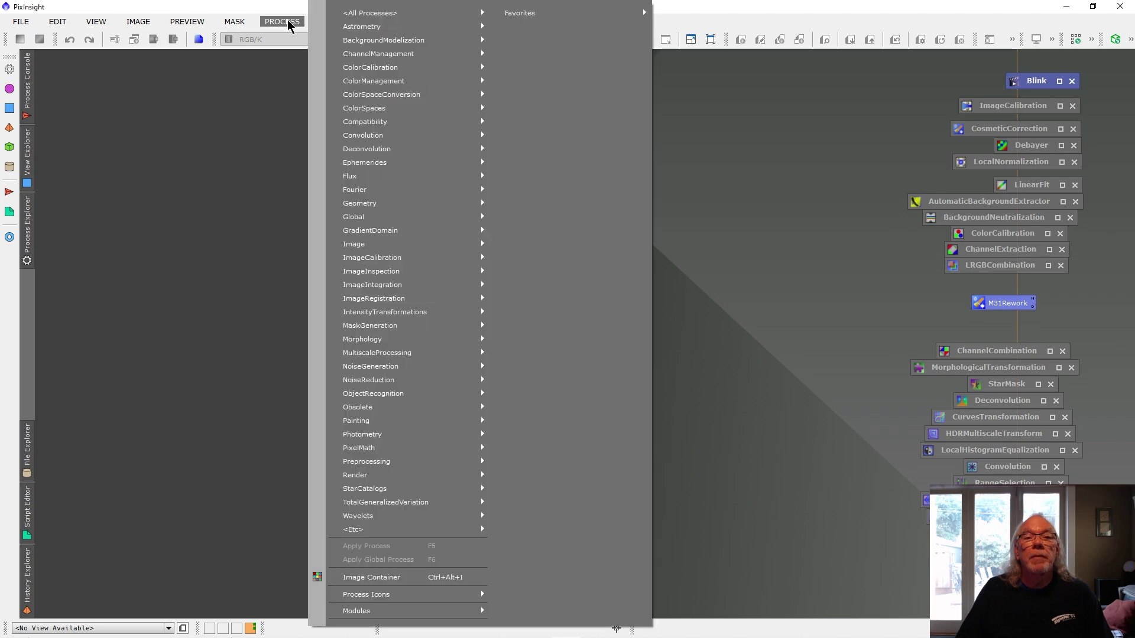
mouse_move(378, 13)
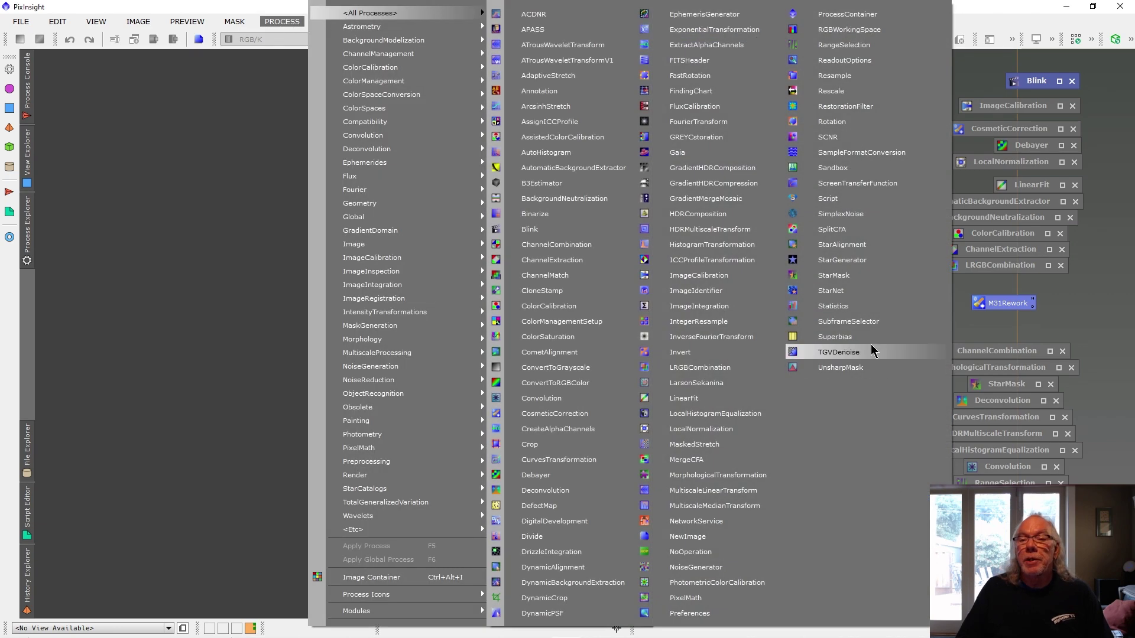
click(872, 321)
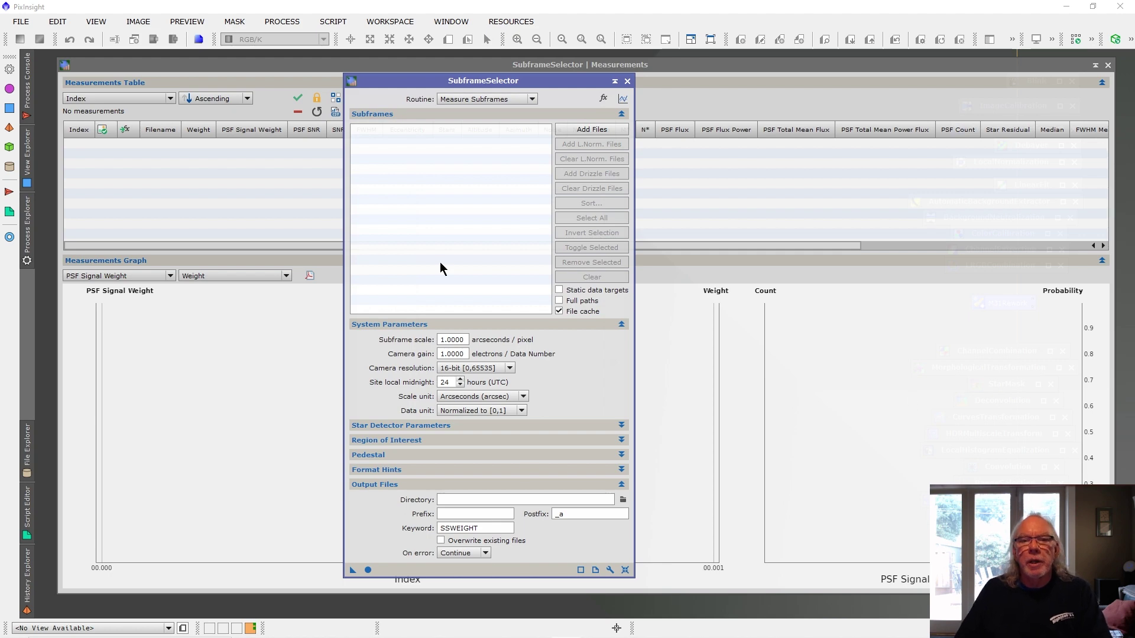
click(595, 130)
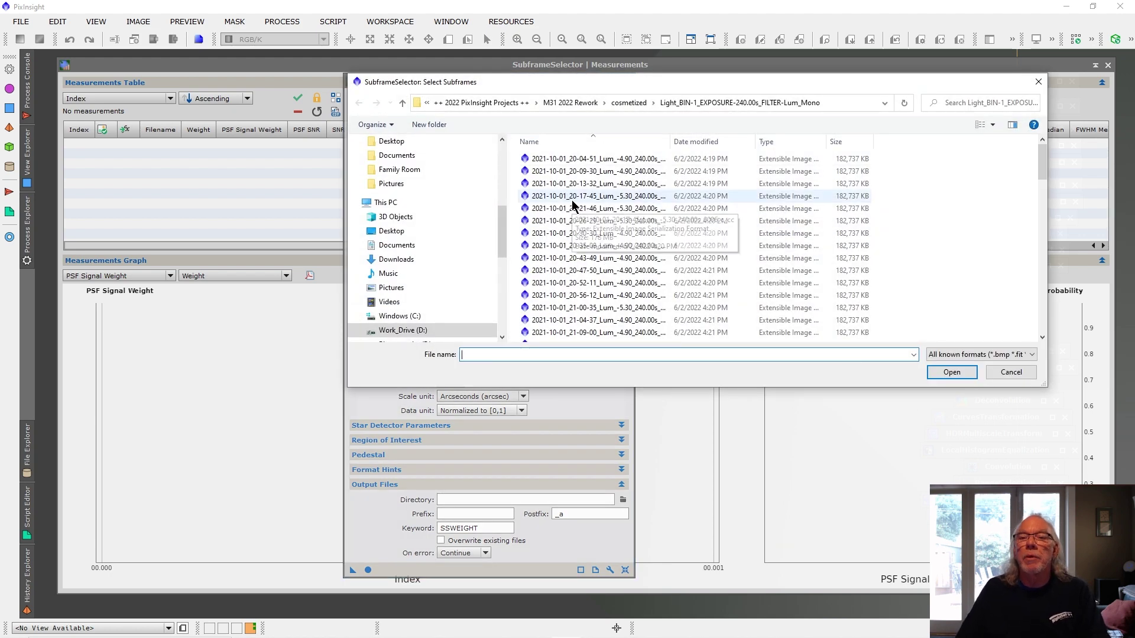
click(572, 200)
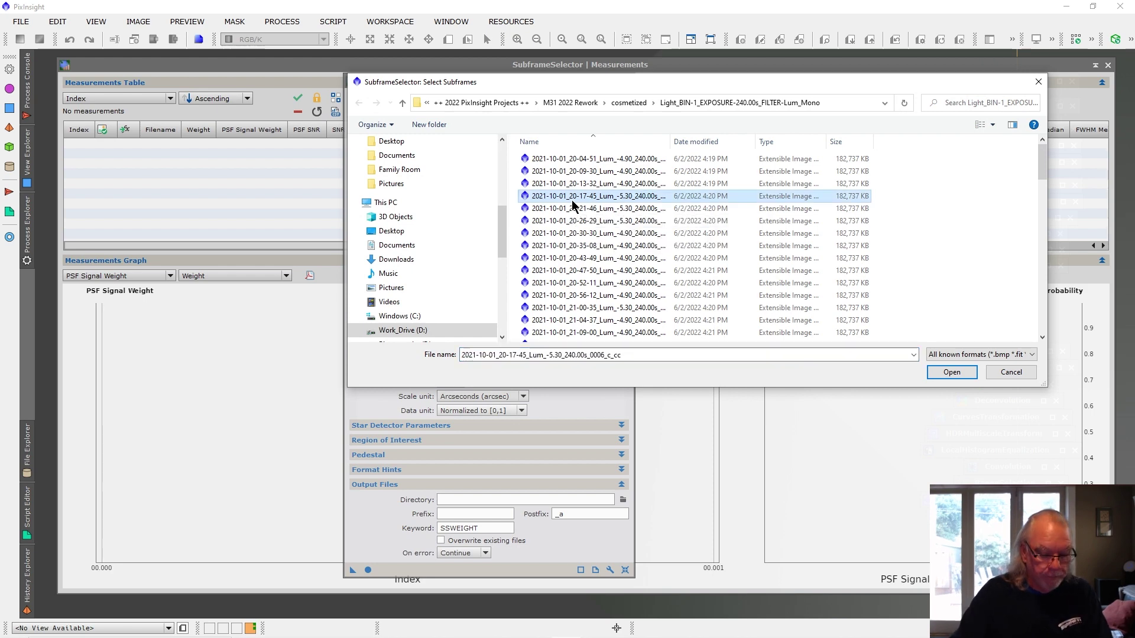
key(ctrl+a)
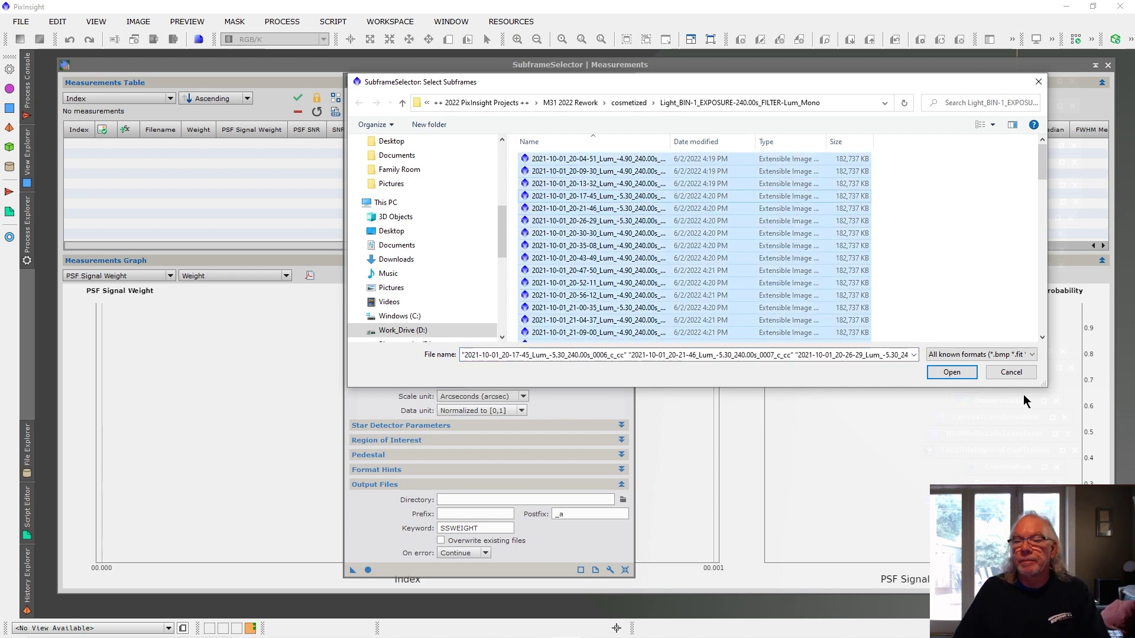
click(952, 371)
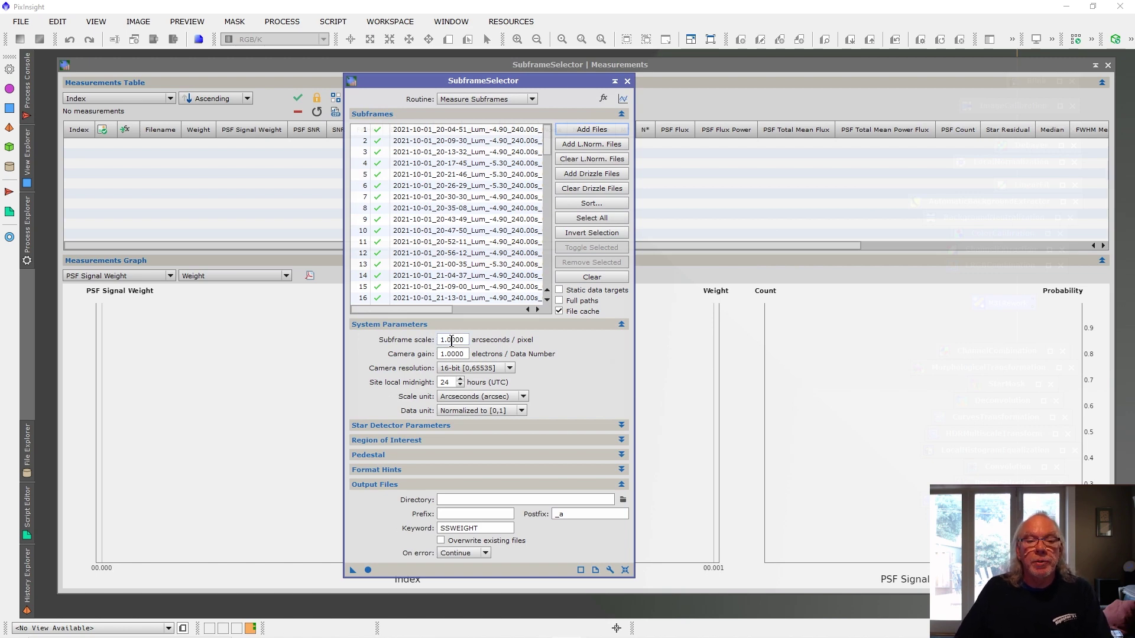
Set the subframe scale to 1.32 arcseconds per pixel and the camera gain to 1.1 electrons per data number
click(455, 340)
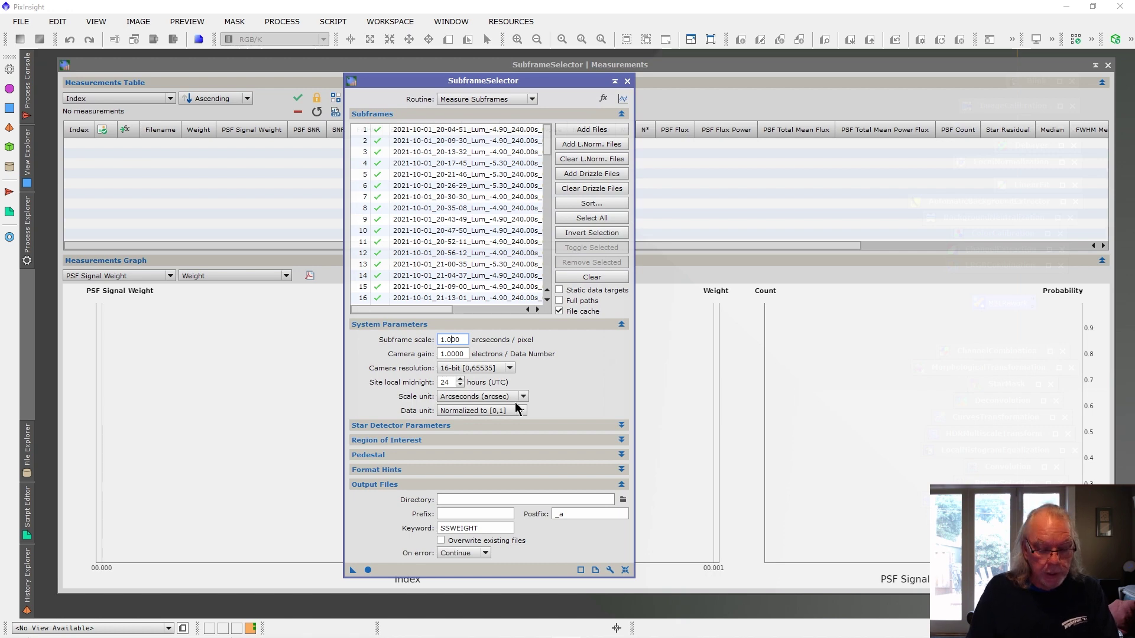
key(BackSpace)
text(32)
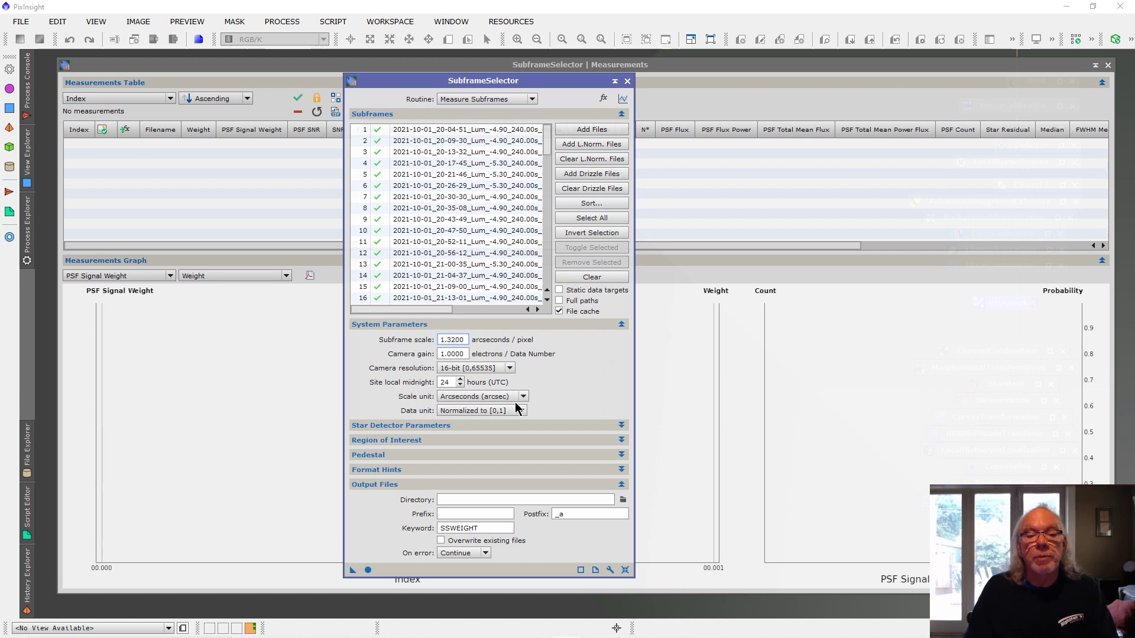
key(Tab)
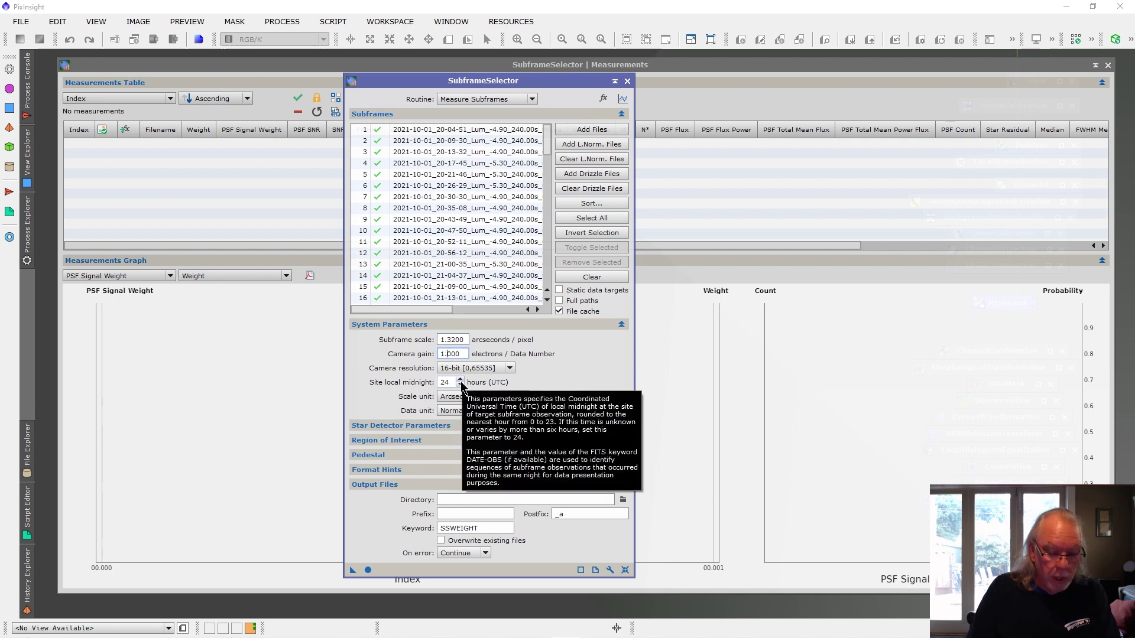
key(BackSpace)
text(1)
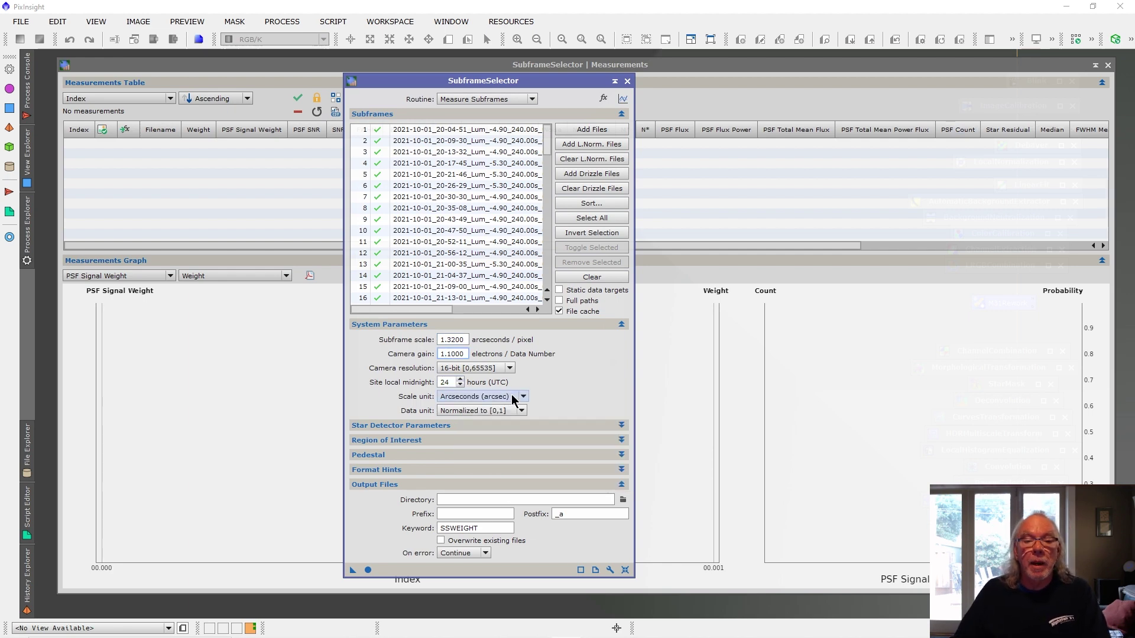
Set the camera resolution to 14-bit [0,16383] and the site local midnight to 7 hours UTC
click(509, 368)
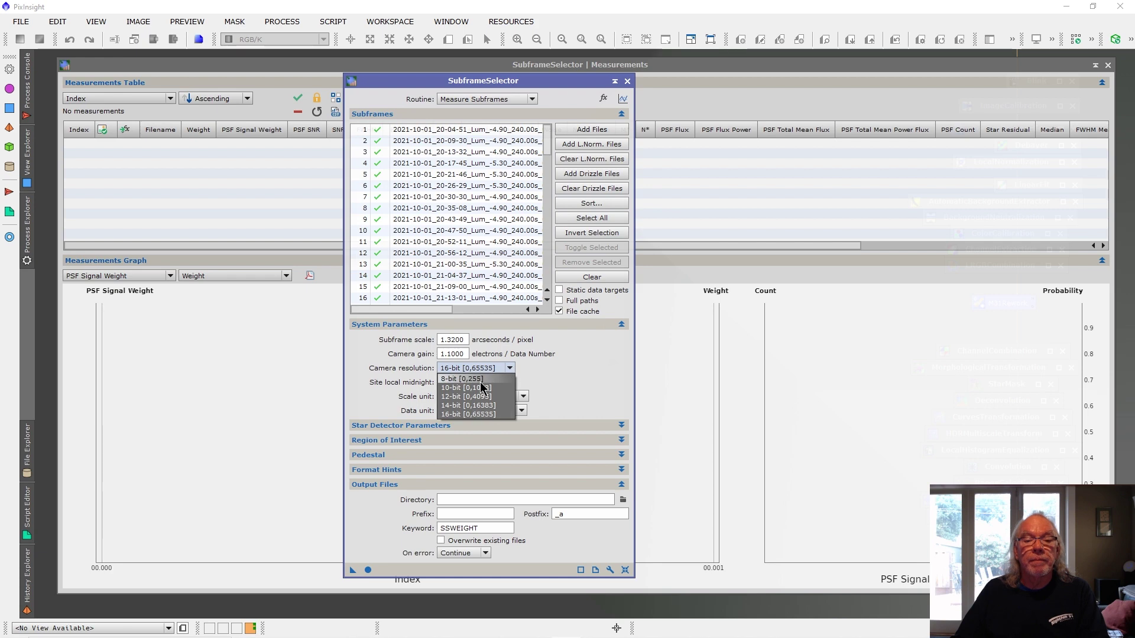
click(498, 410)
click(451, 382)
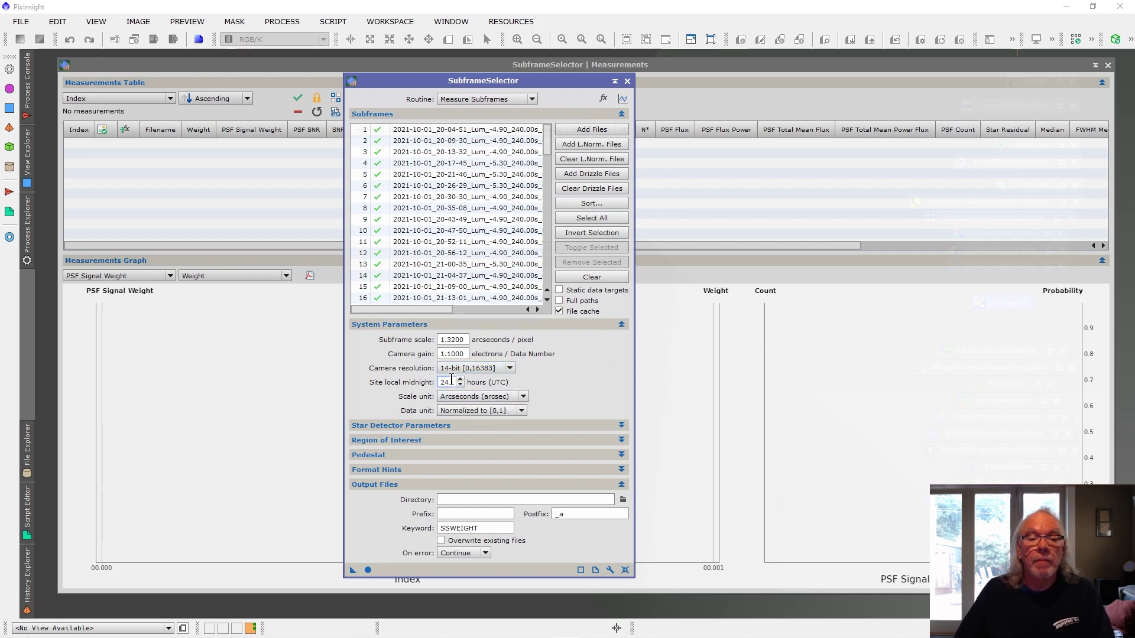
double_click(450, 382)
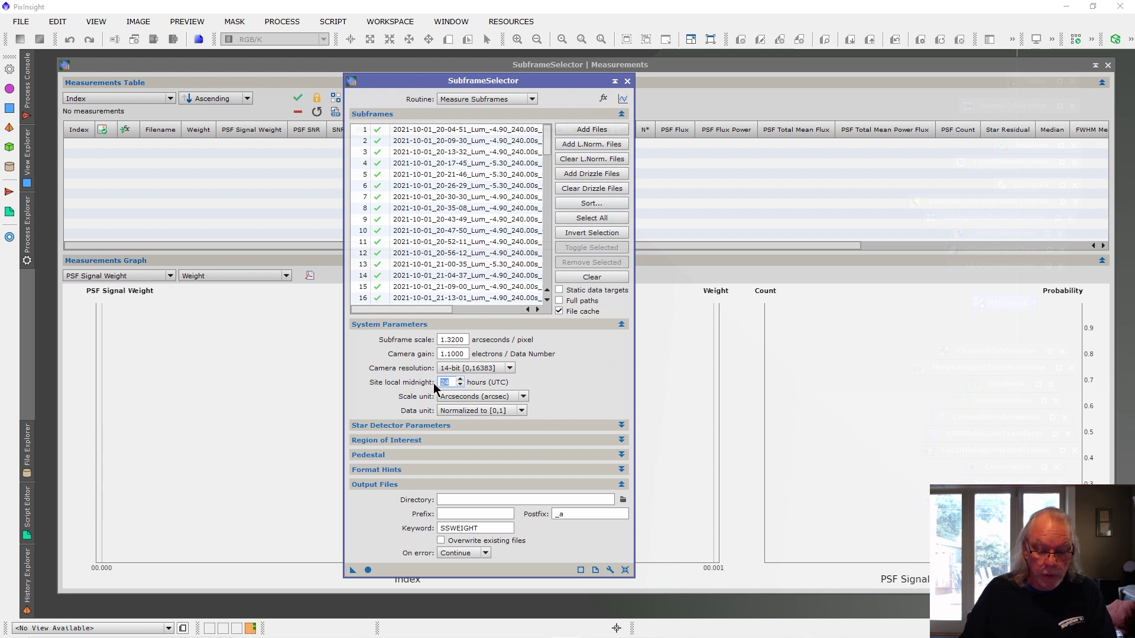
text(7)
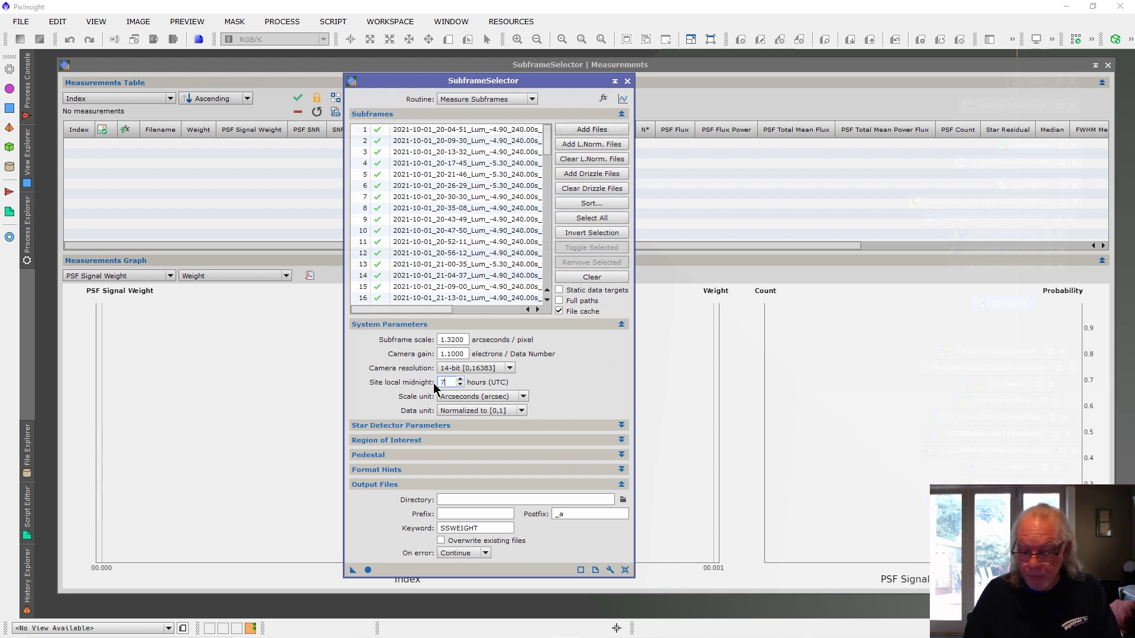
key(Return)
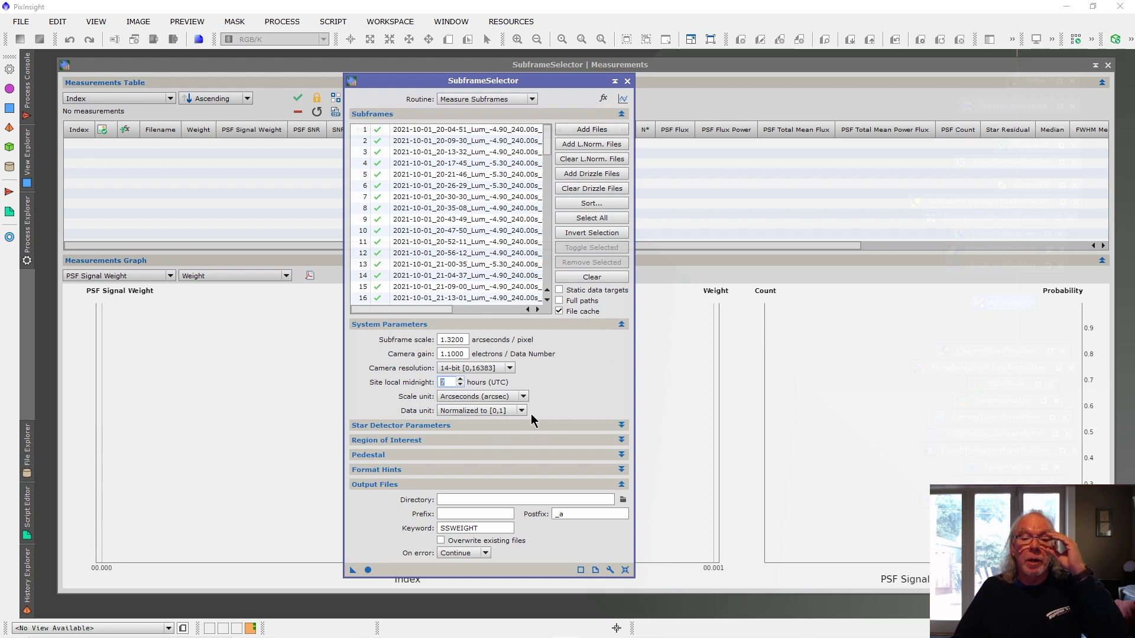
Set the SubframeSelector scale unit to Pixels (pixel) and the data unit to Data Numbers (DN)
click(523, 397)
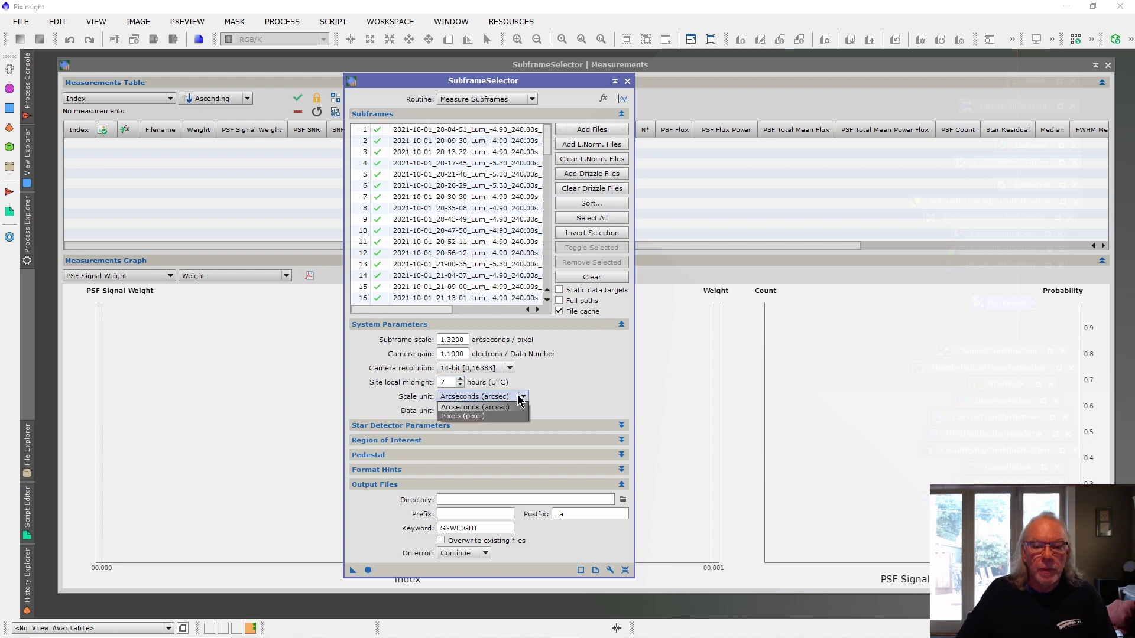
click(488, 418)
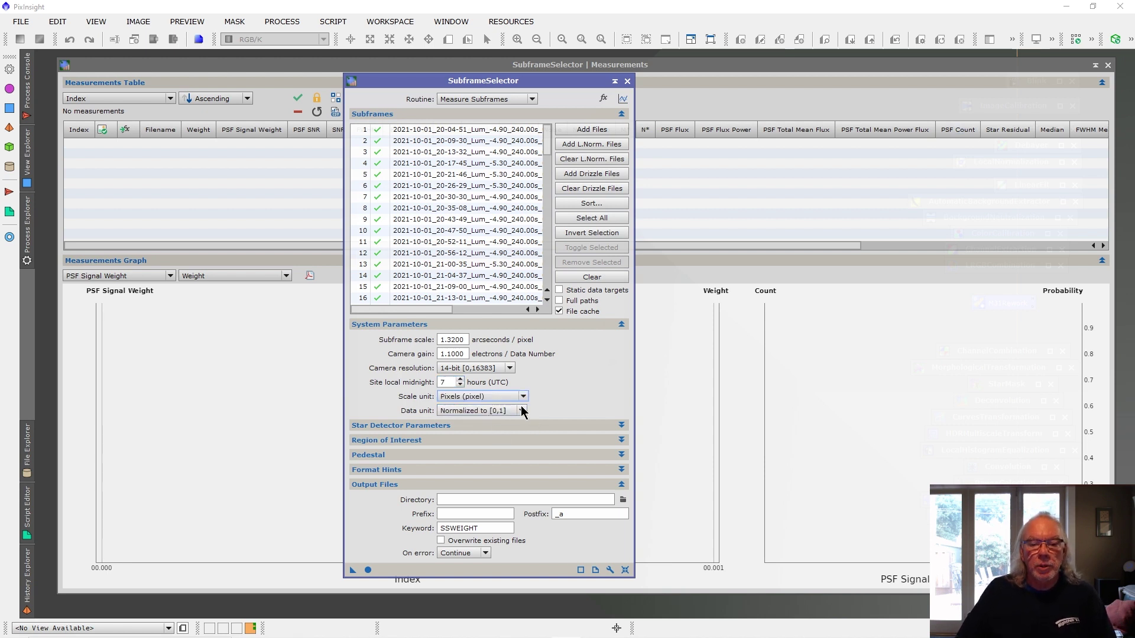
click(521, 411)
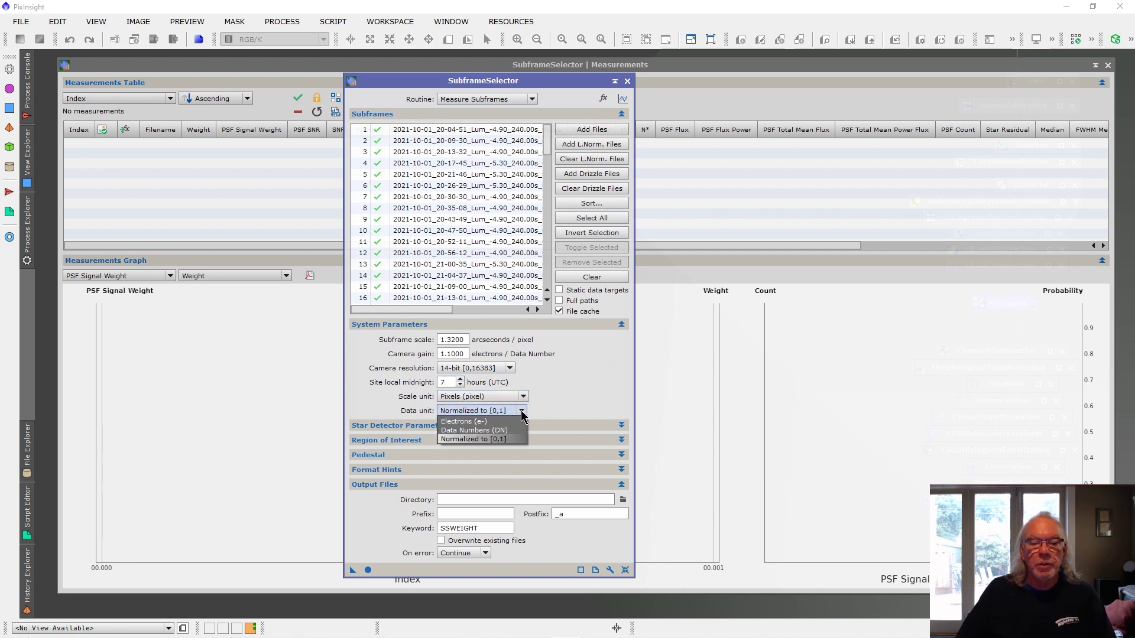
click(500, 439)
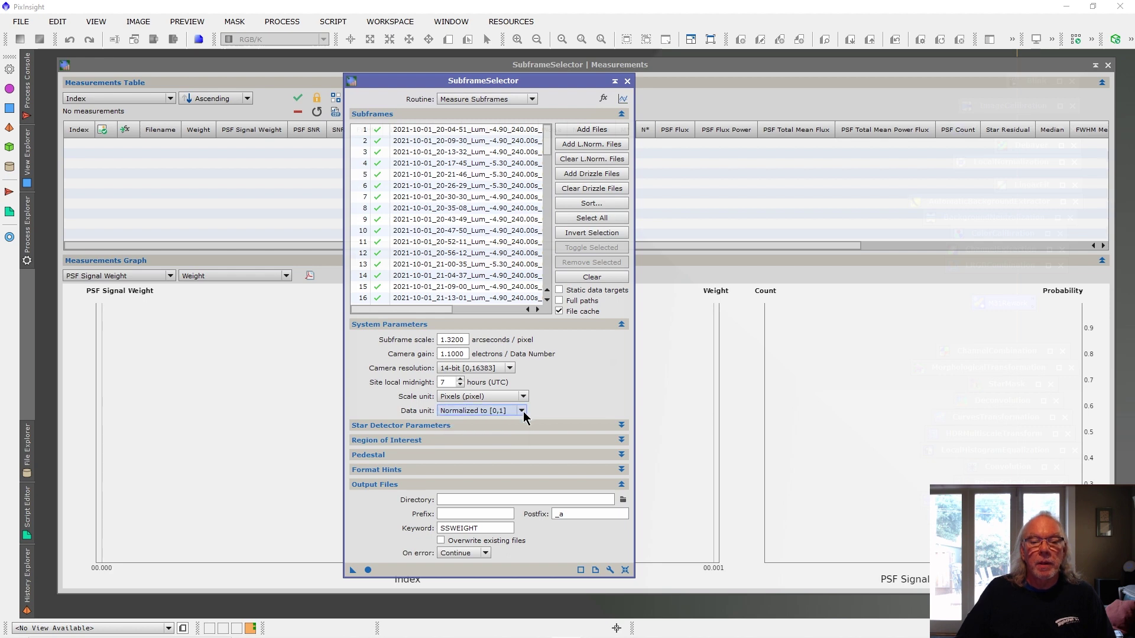
click(523, 410)
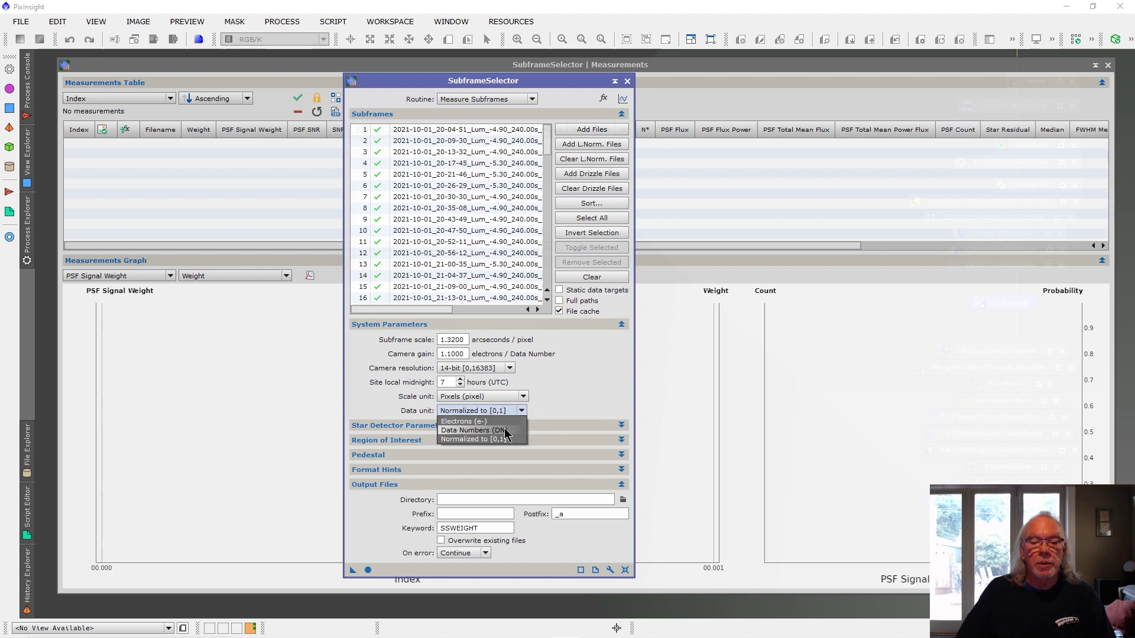
click(505, 430)
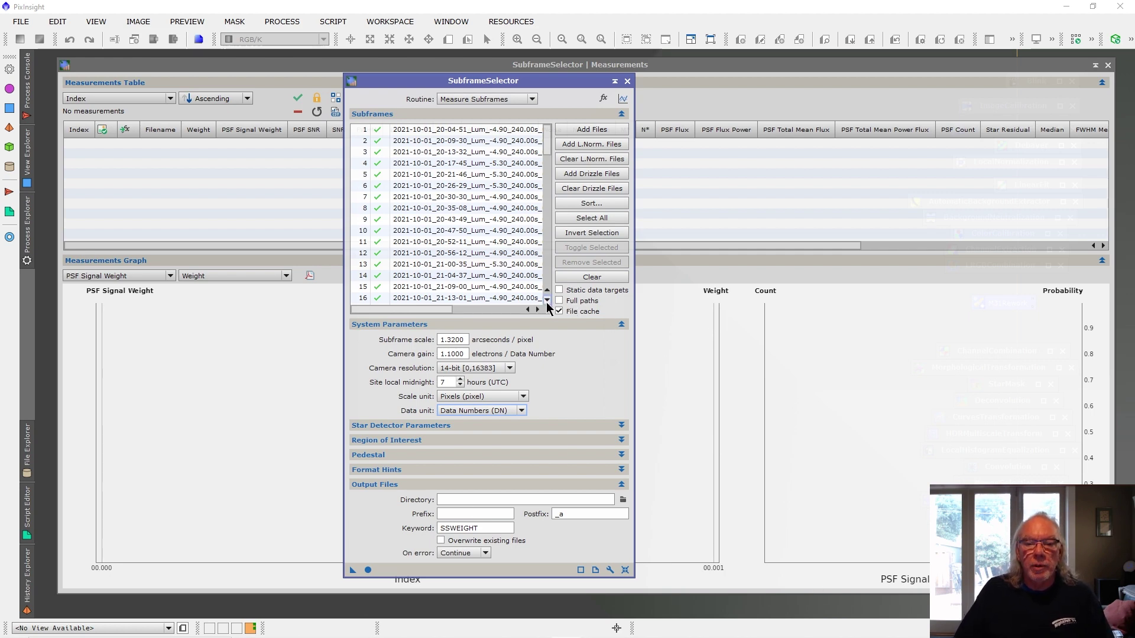
Turn off the file cache and measure all the listed subframes, then collapse the SubframeSelector dialog to uncover the results
click(559, 312)
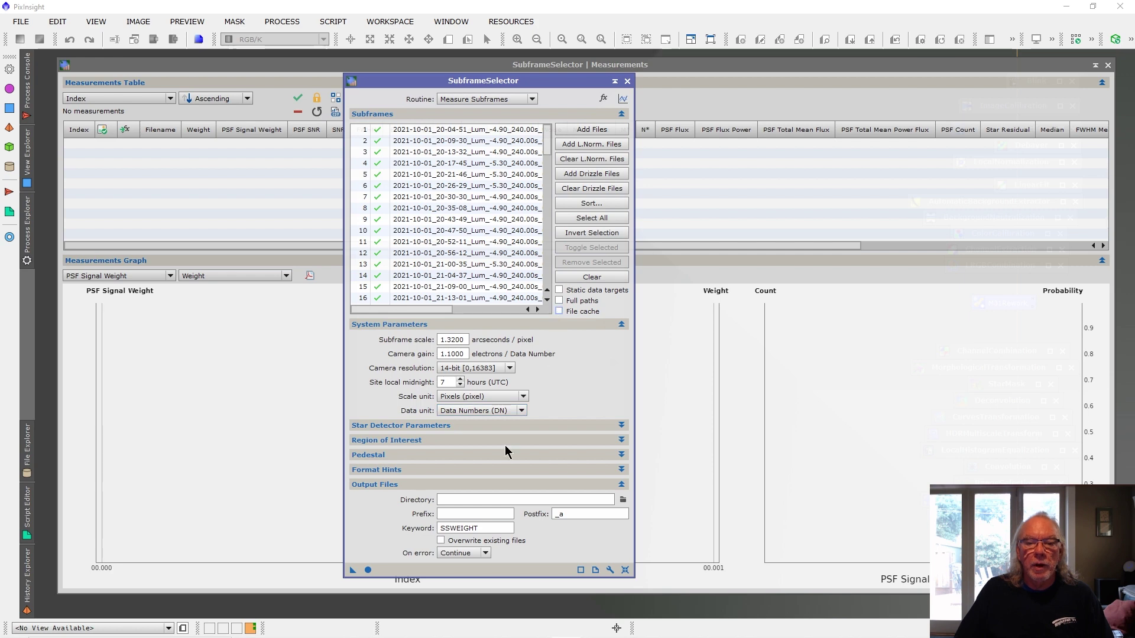
drag(354, 571, 370, 571)
click(367, 569)
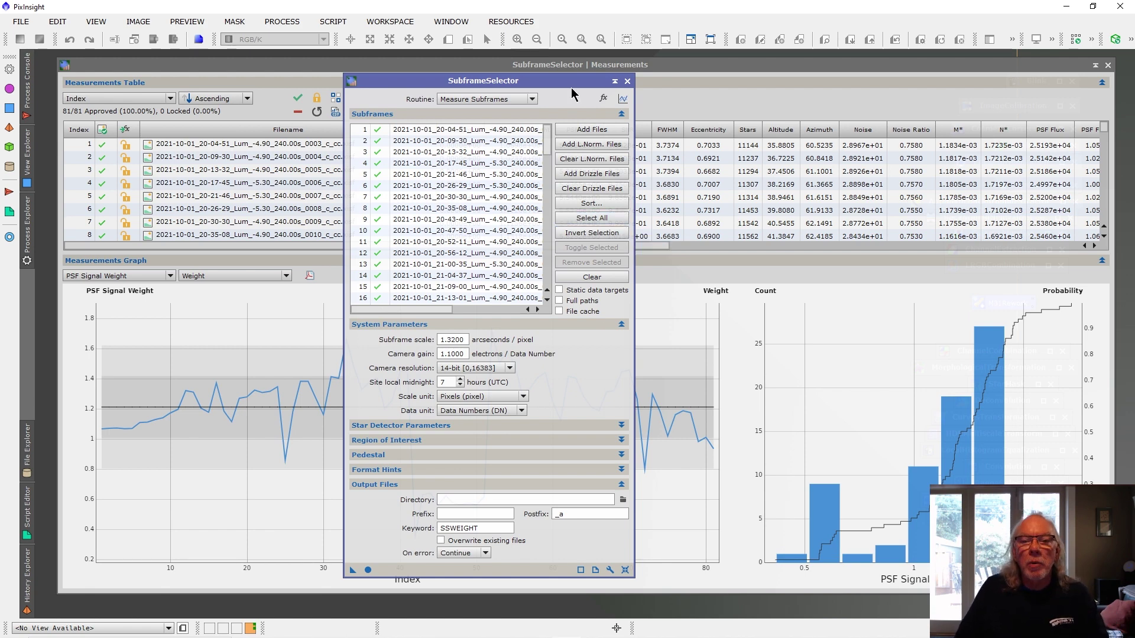
click(615, 81)
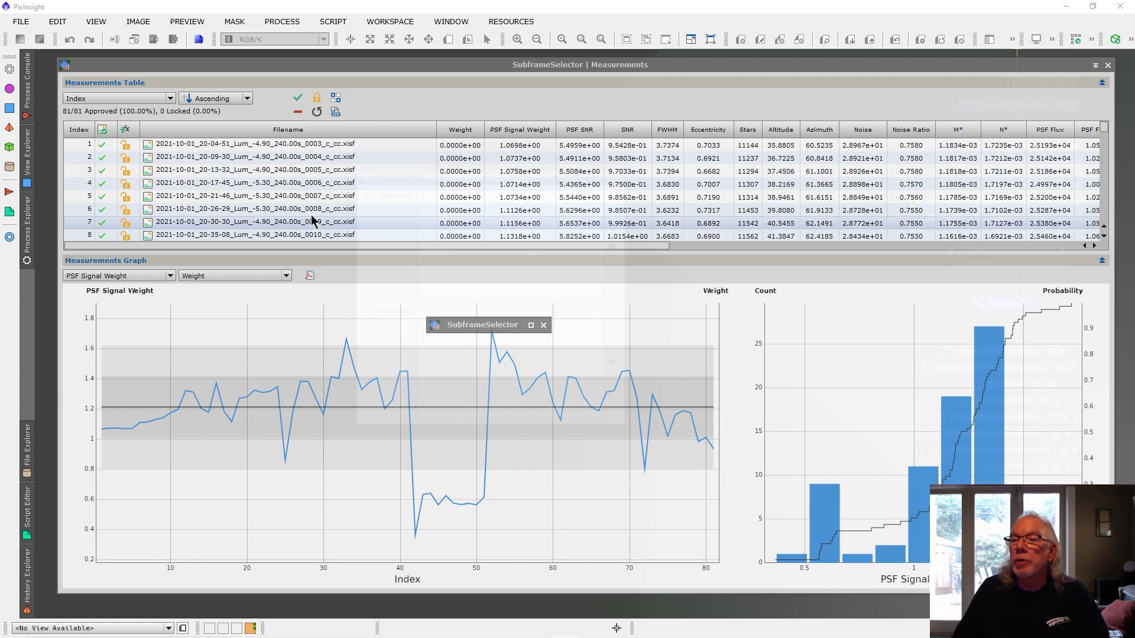
Switch to the browser and read the introduction and PSF Flux Weighting Algorithms section of "New Image Weighting Algorithms in PixInsight", then return to PixInsight
mouse_move(1103, 128)
mouse_down()
mouse_move(1102, 228)
mouse_move(1102, 123)
mouse_up()
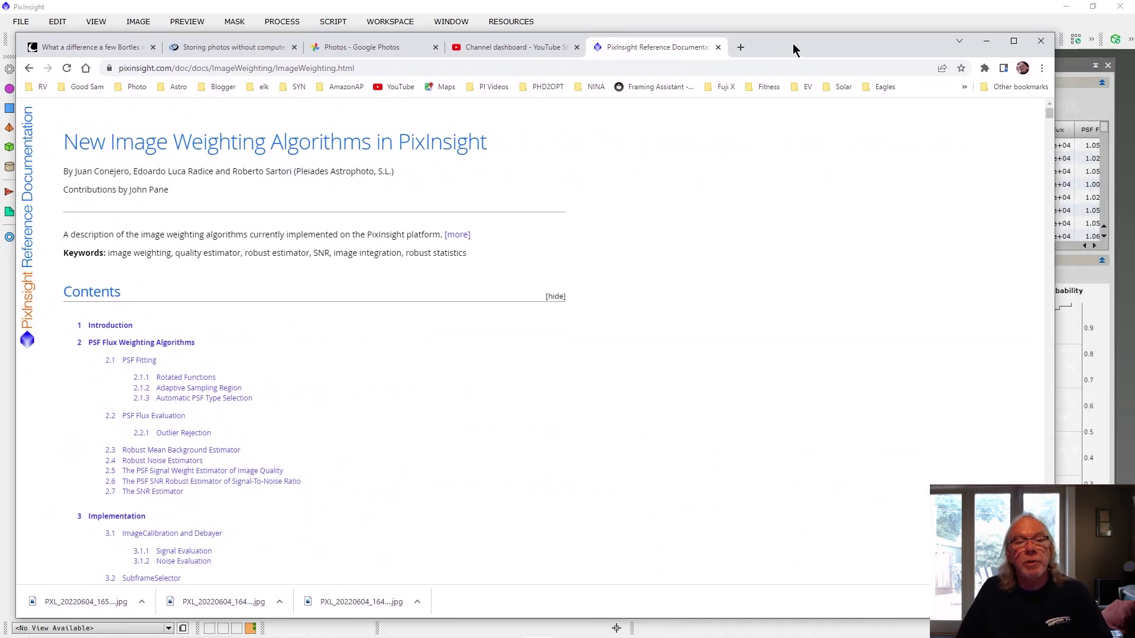
scroll(630, 350, down, 10)
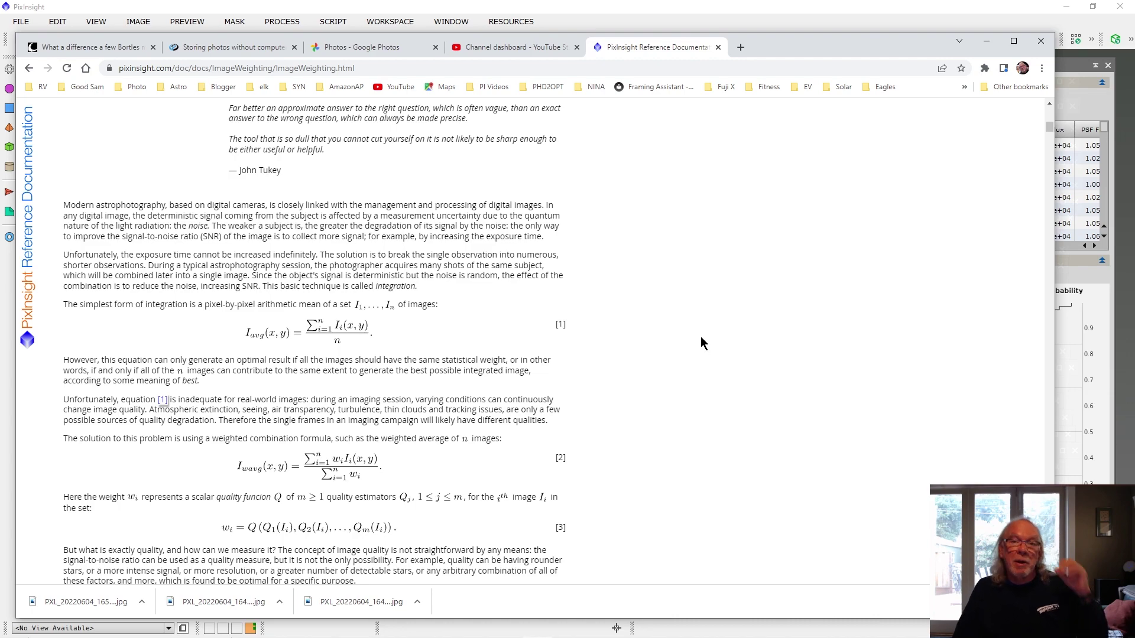
scroll(701, 338, down, 10)
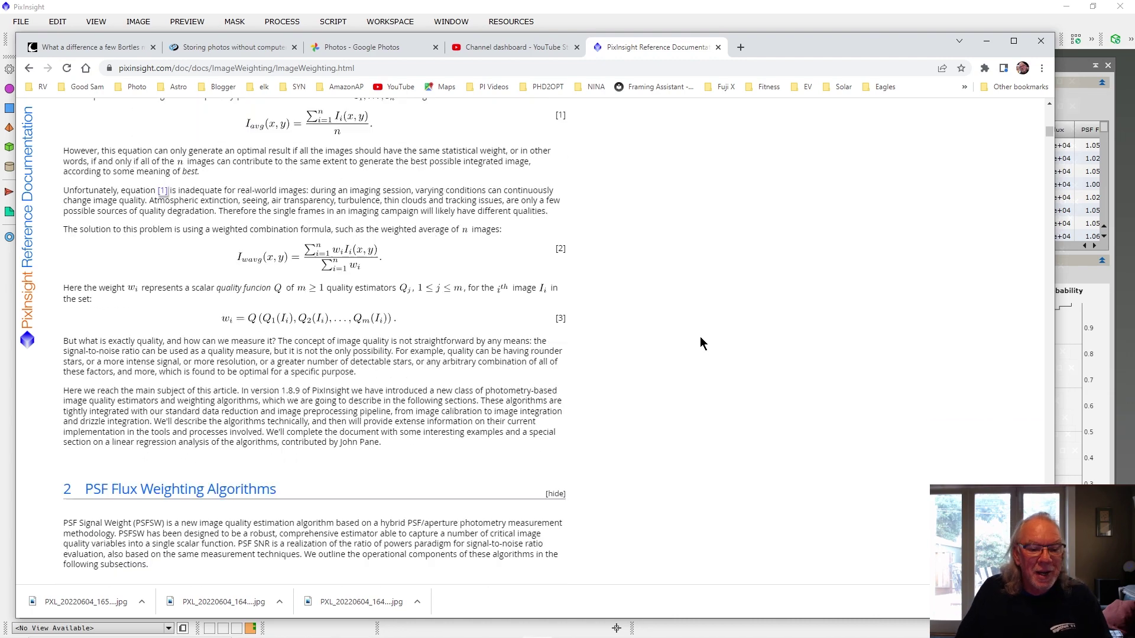
scroll(701, 339, down, 5)
scroll(715, 319, up, 7)
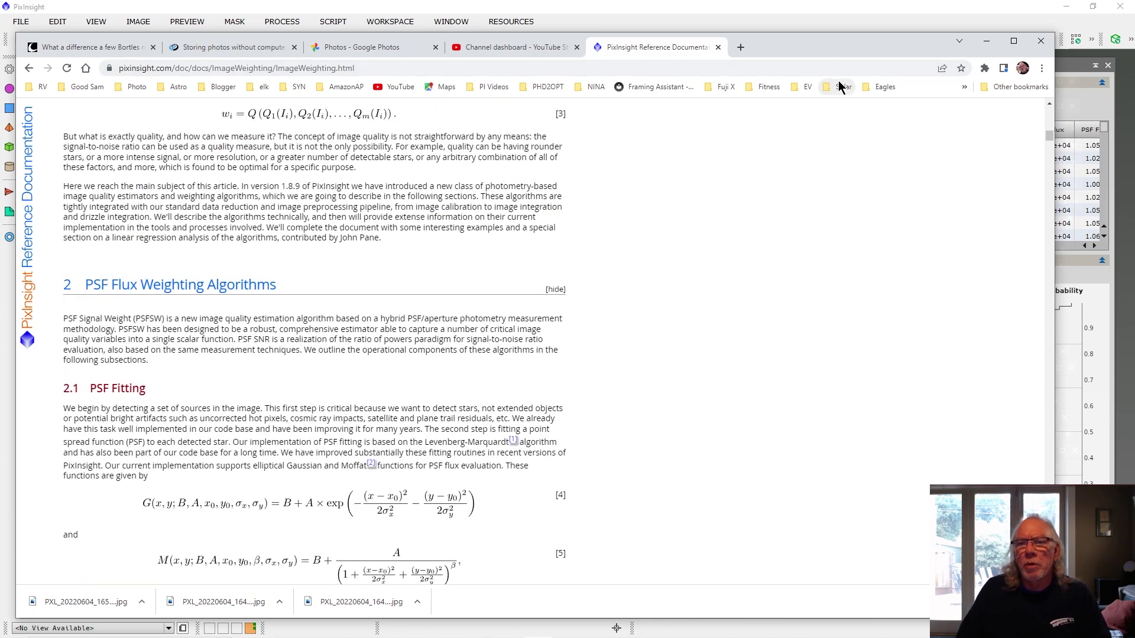
click(986, 40)
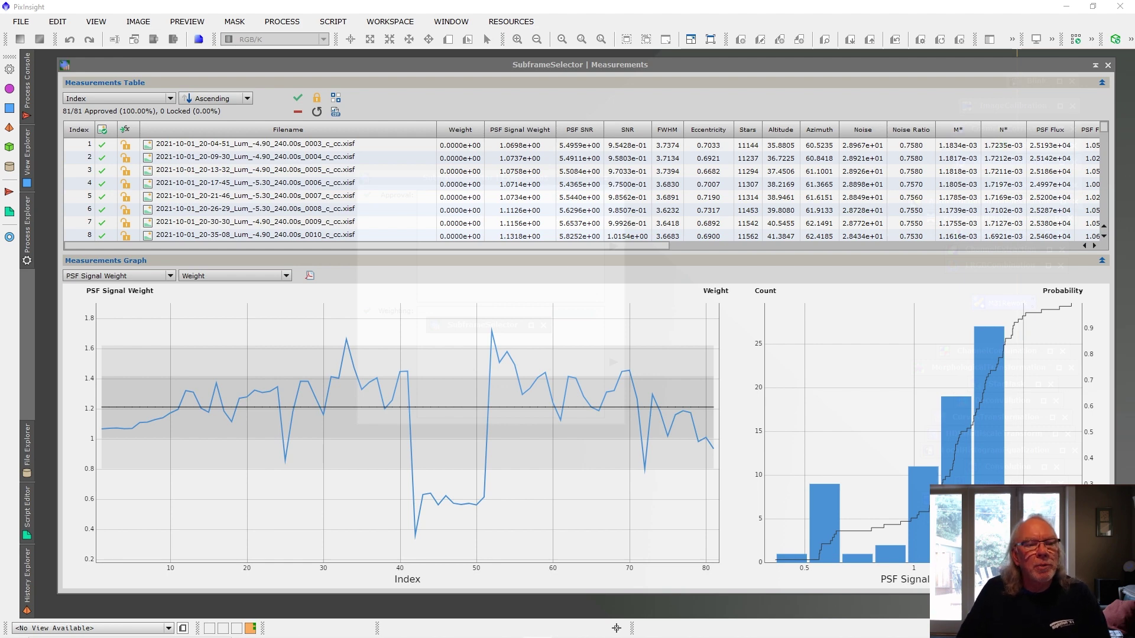
Plot PSF SNR as the primary measurement in the graph, with SNR as the secondary measurement
click(168, 276)
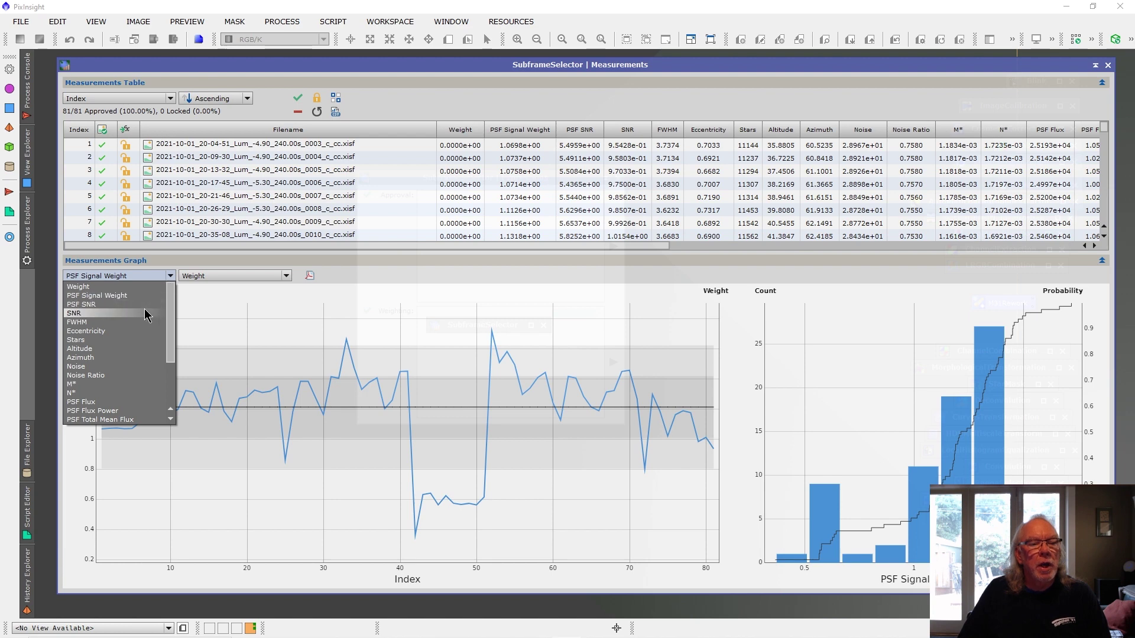
click(120, 305)
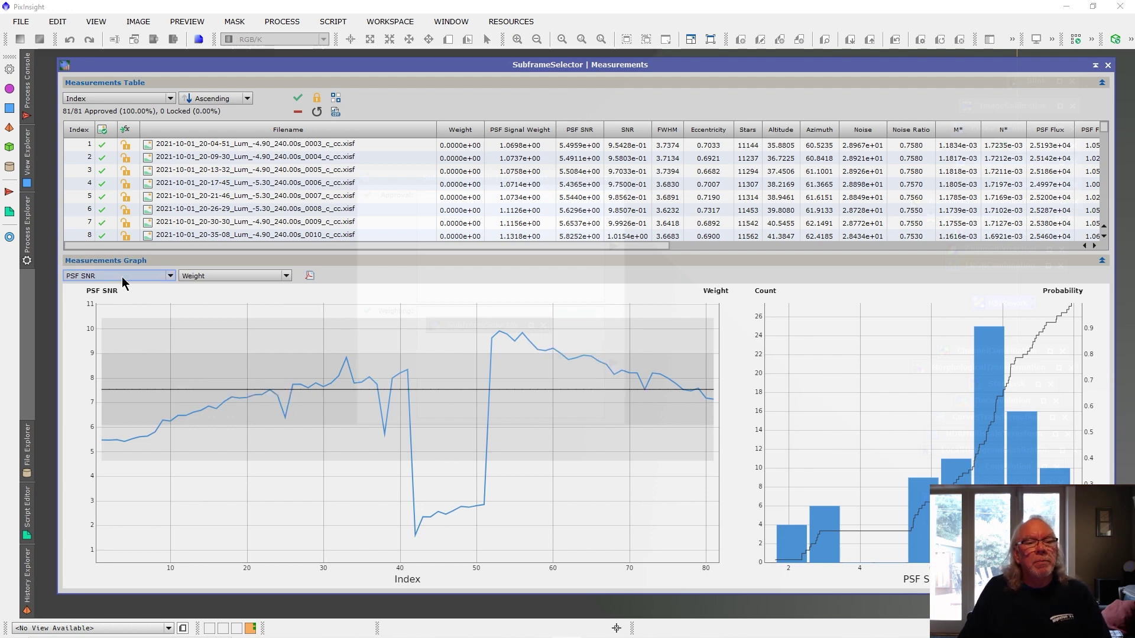
click(287, 276)
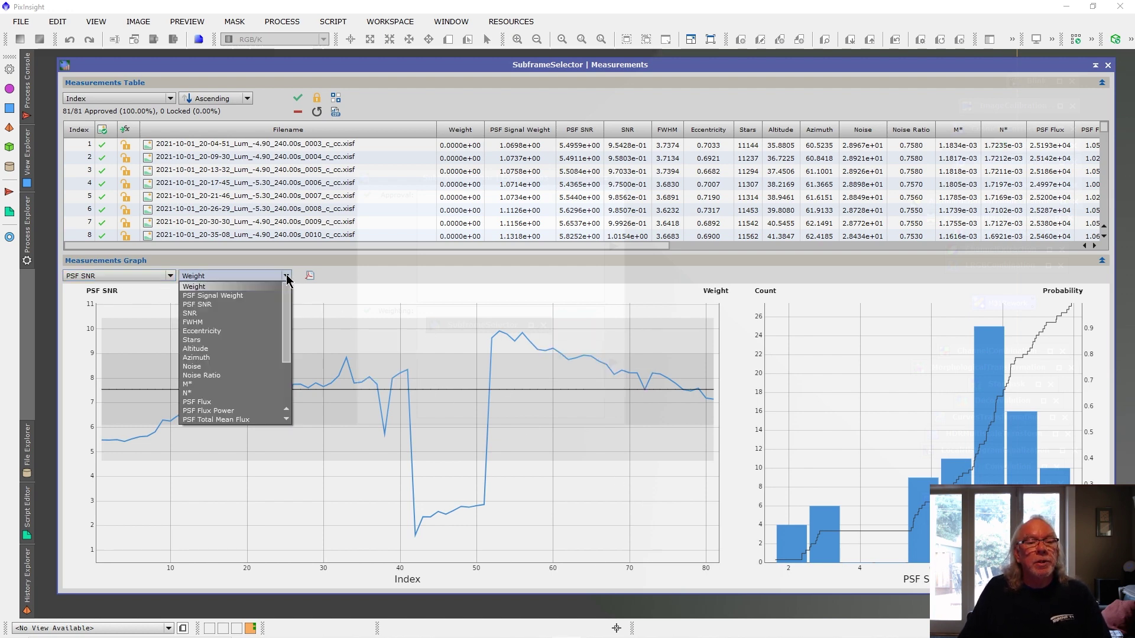
click(250, 312)
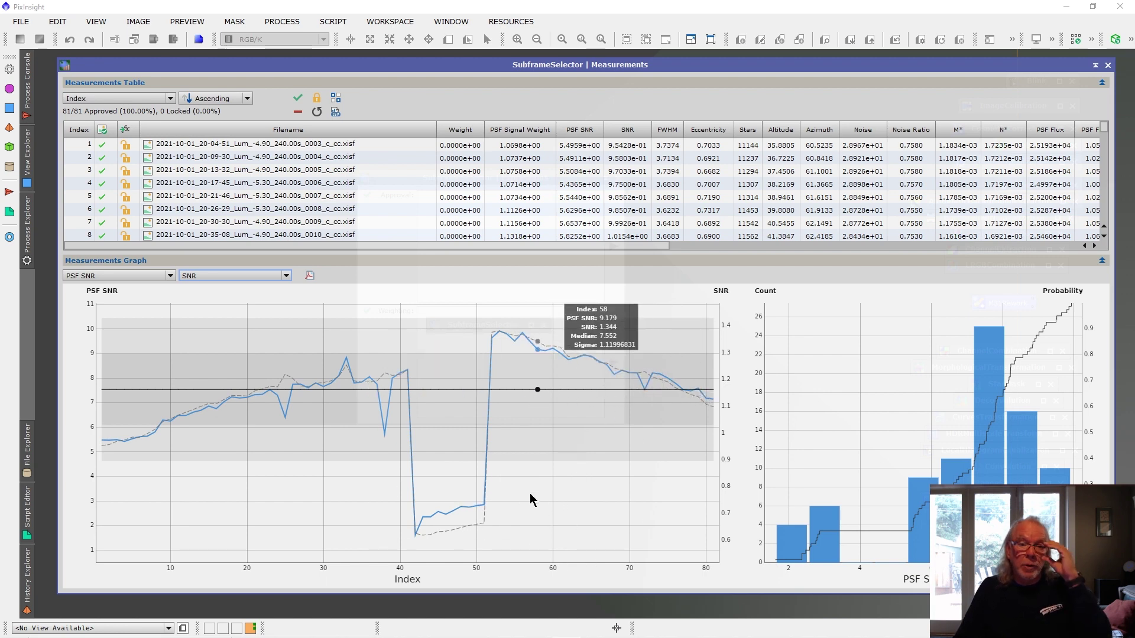
Compare PSF SNR with Stars and then with Altitude in the measurements graph, examining individual subframes along the curves
click(286, 276)
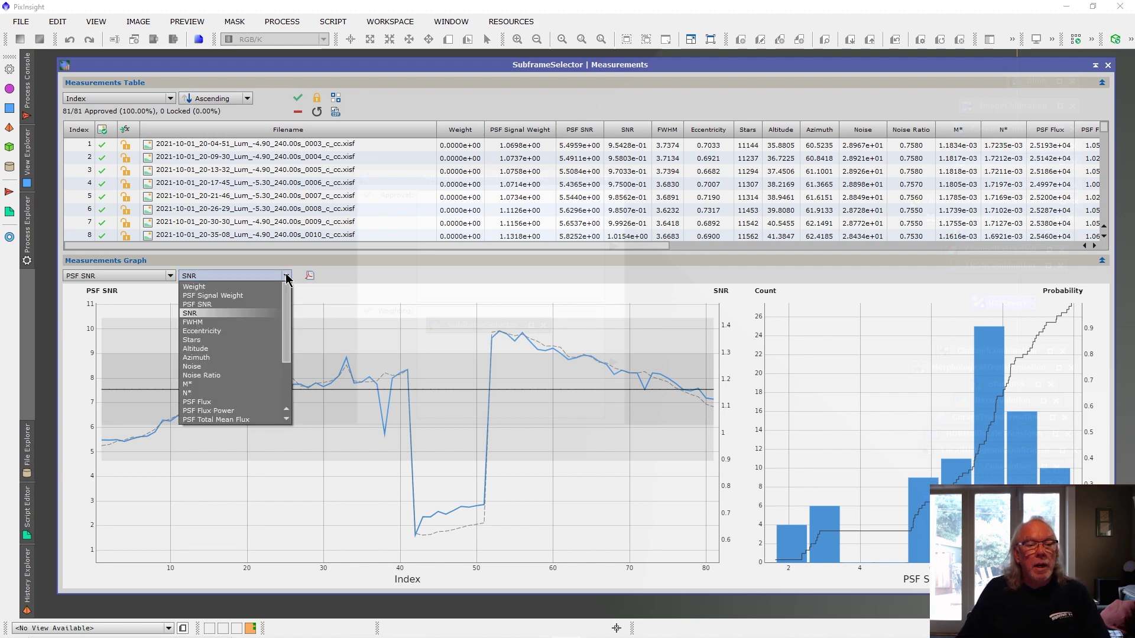
click(208, 340)
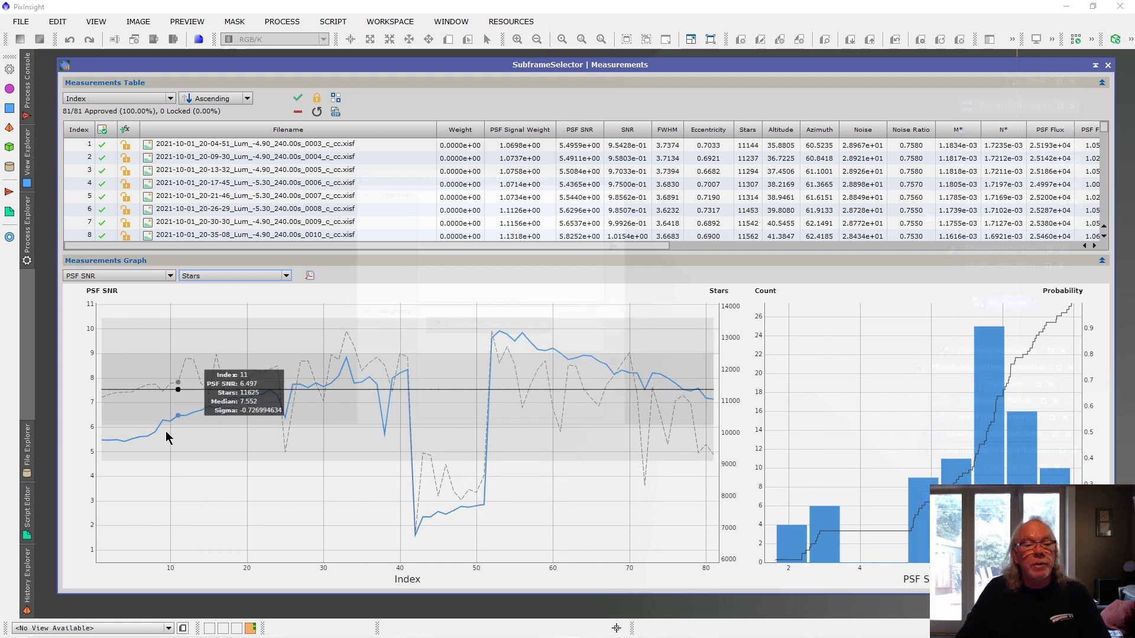
click(286, 276)
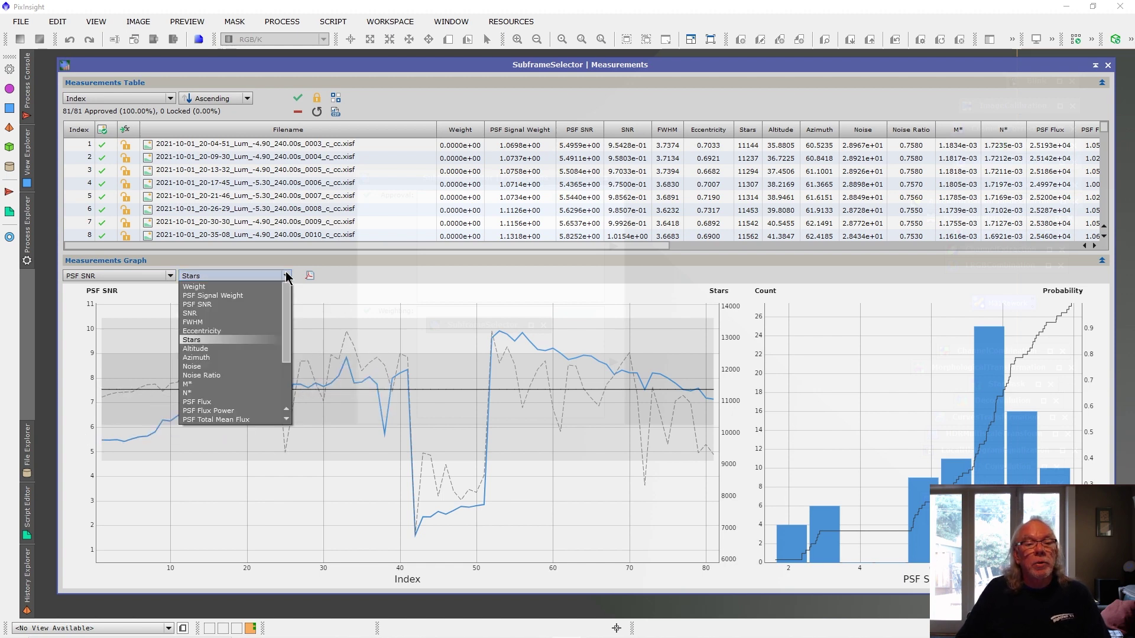
click(247, 349)
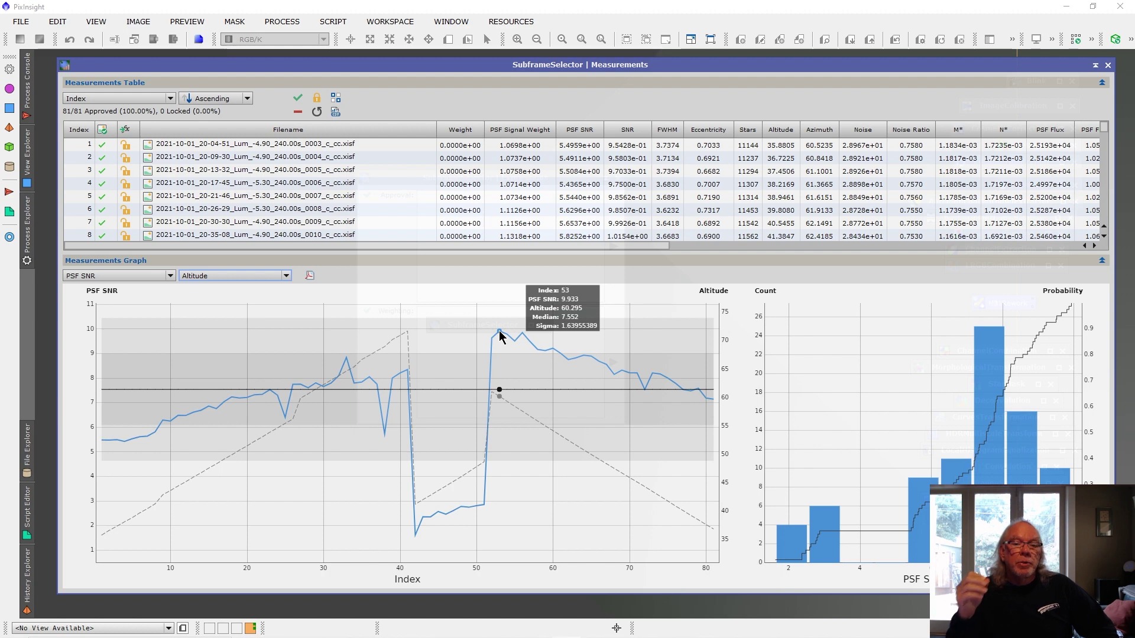
mouse_move(484, 466)
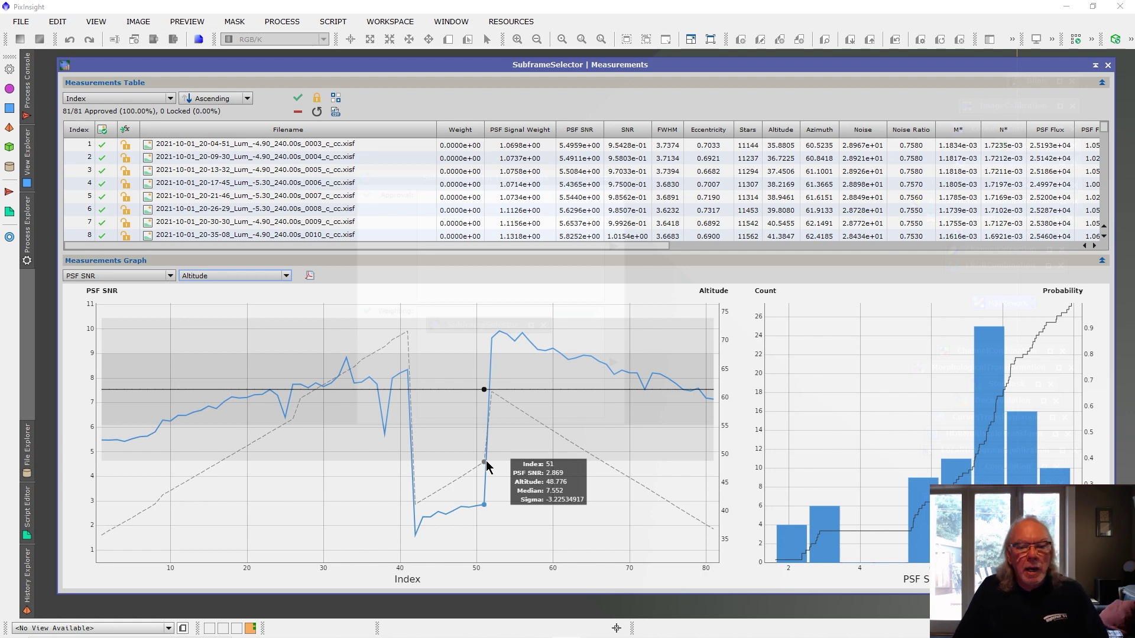
Plot Noise against Altitude in the measurements graph, then return the primary measurement to PSF SNR
click(170, 276)
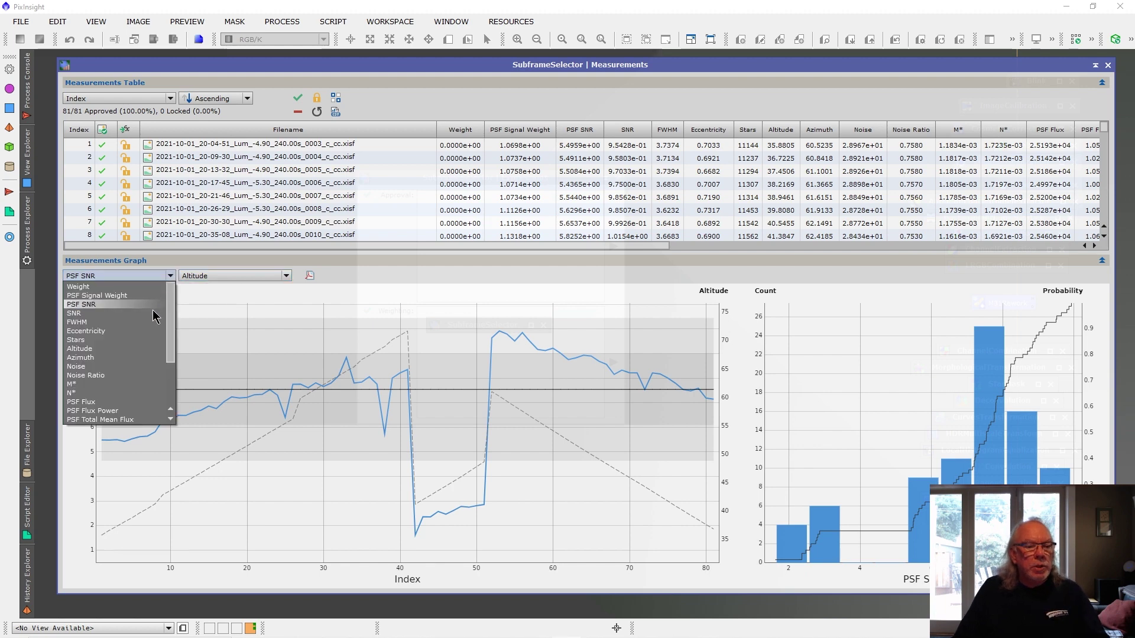
click(77, 366)
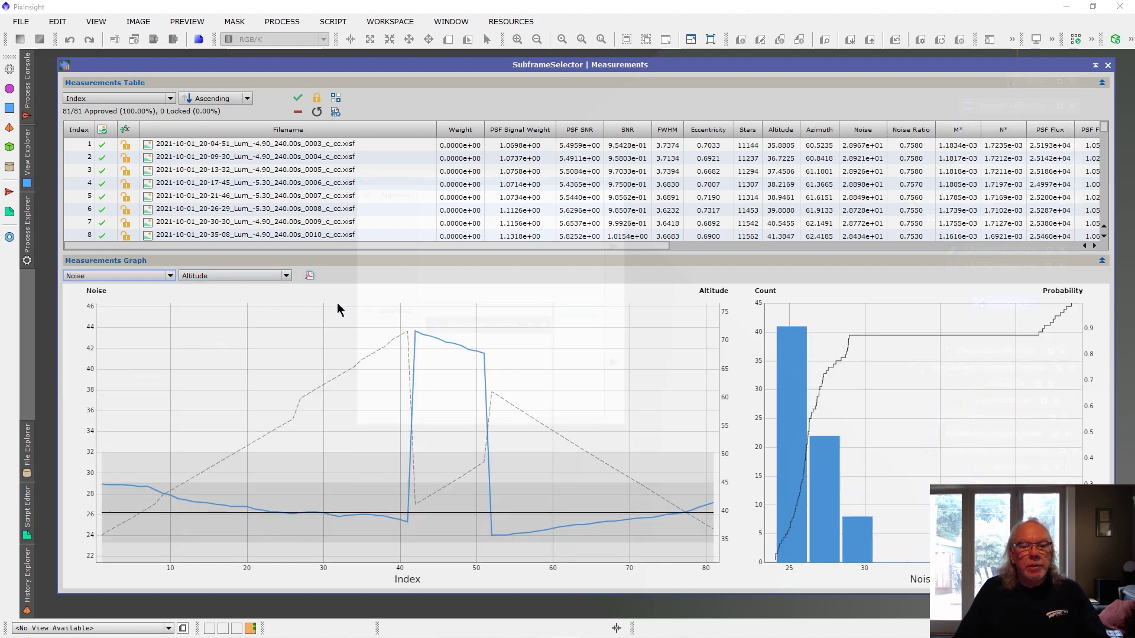
click(171, 276)
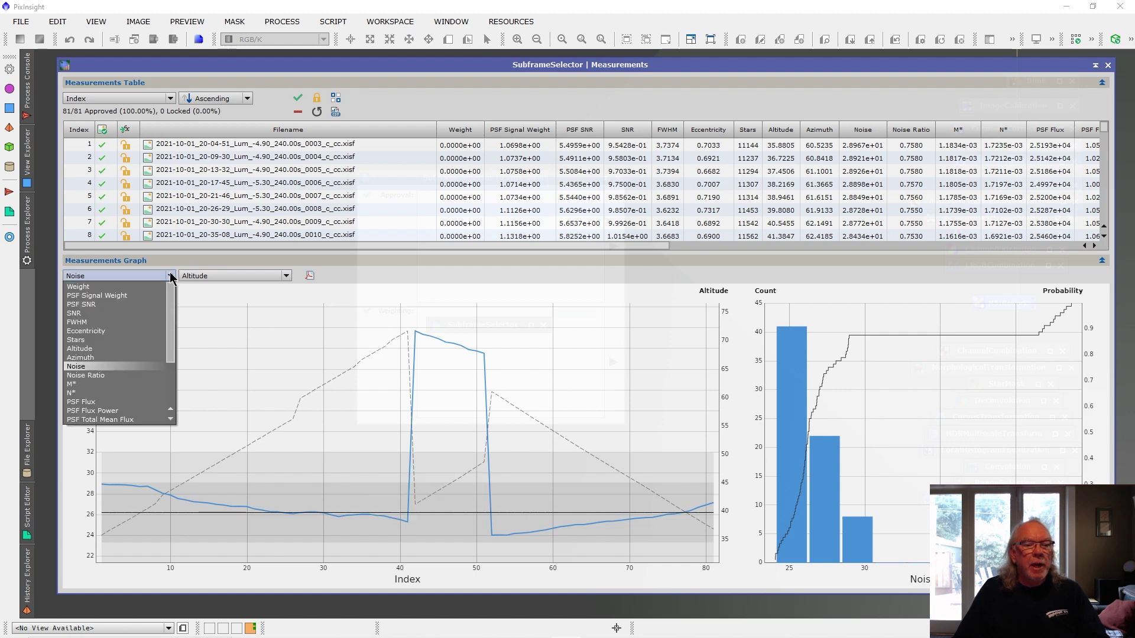
click(141, 305)
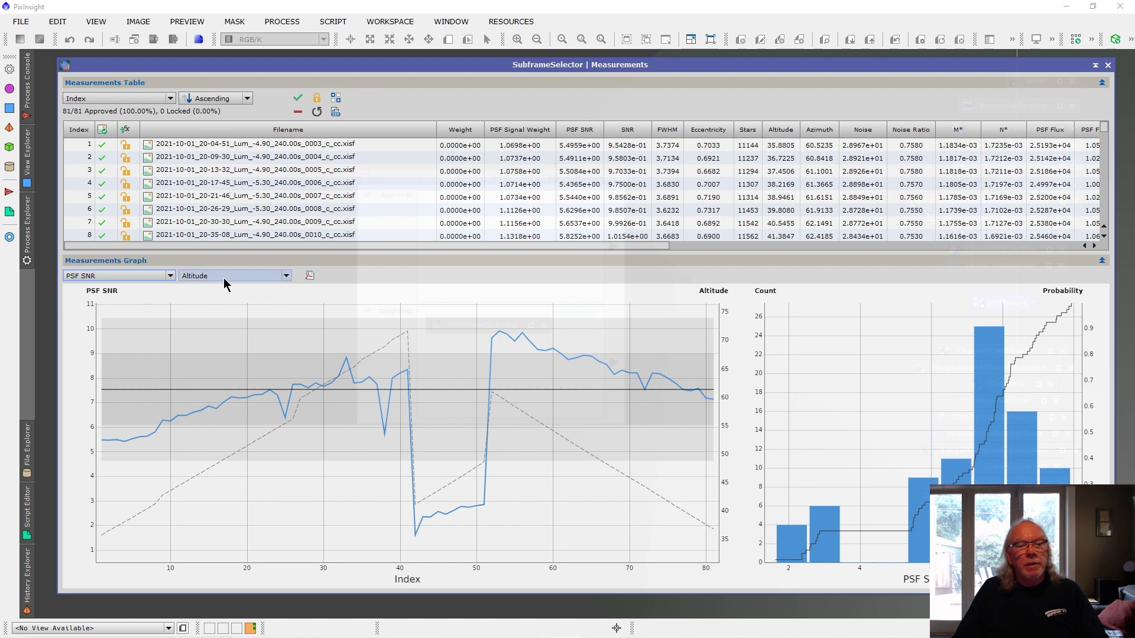
Compare PSF SNR with Noise and then with PSF Signal Weight as the graph's secondary measurement
click(288, 276)
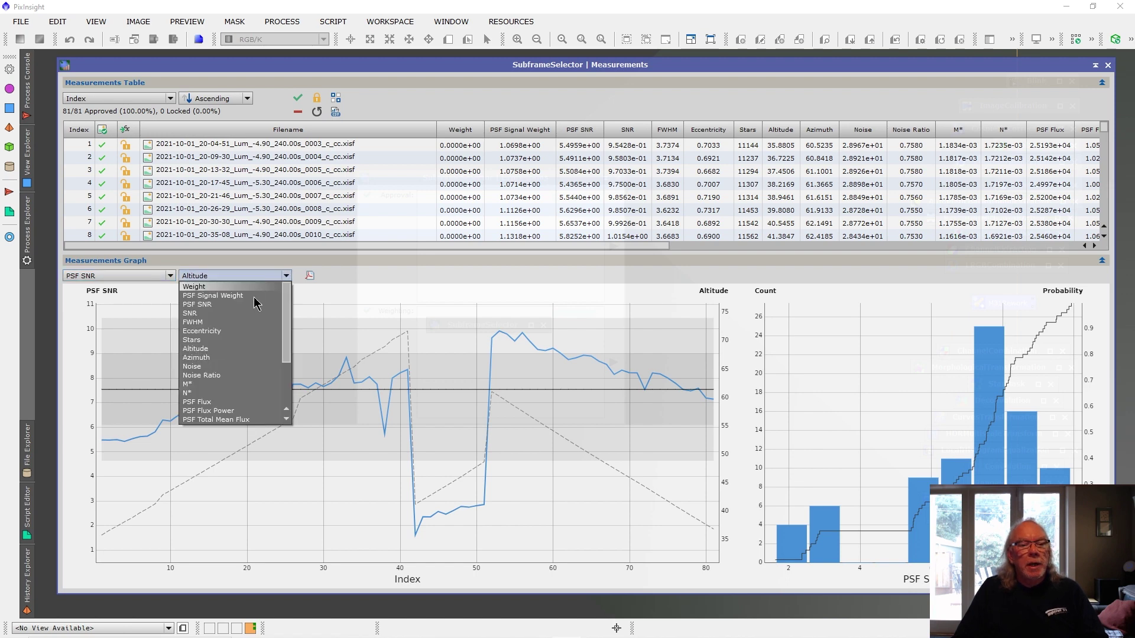
click(260, 367)
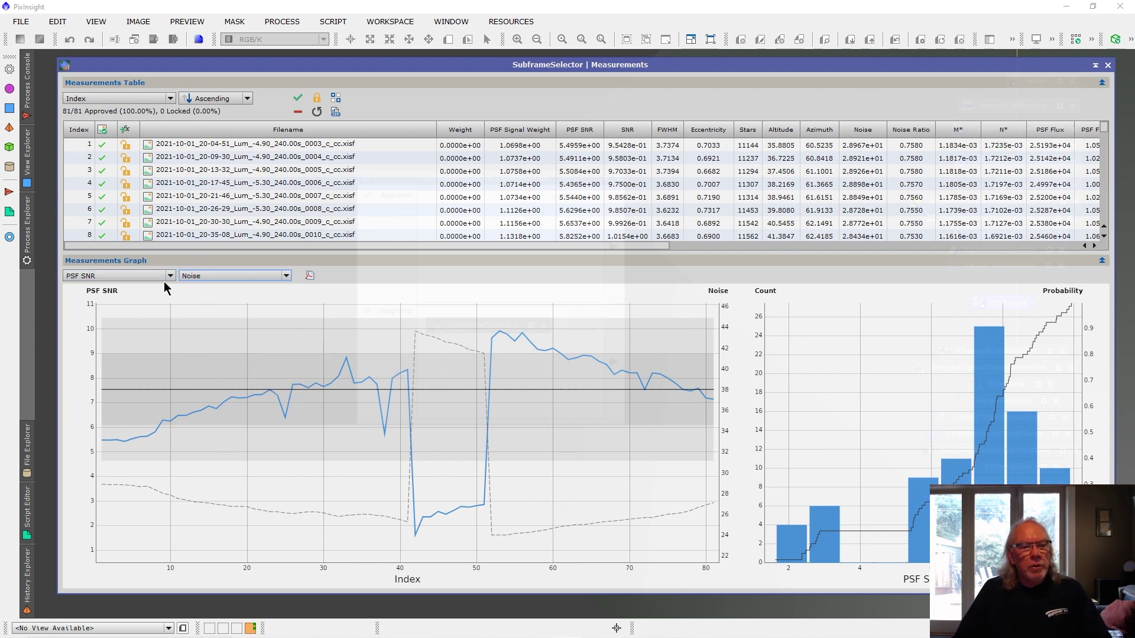
click(287, 276)
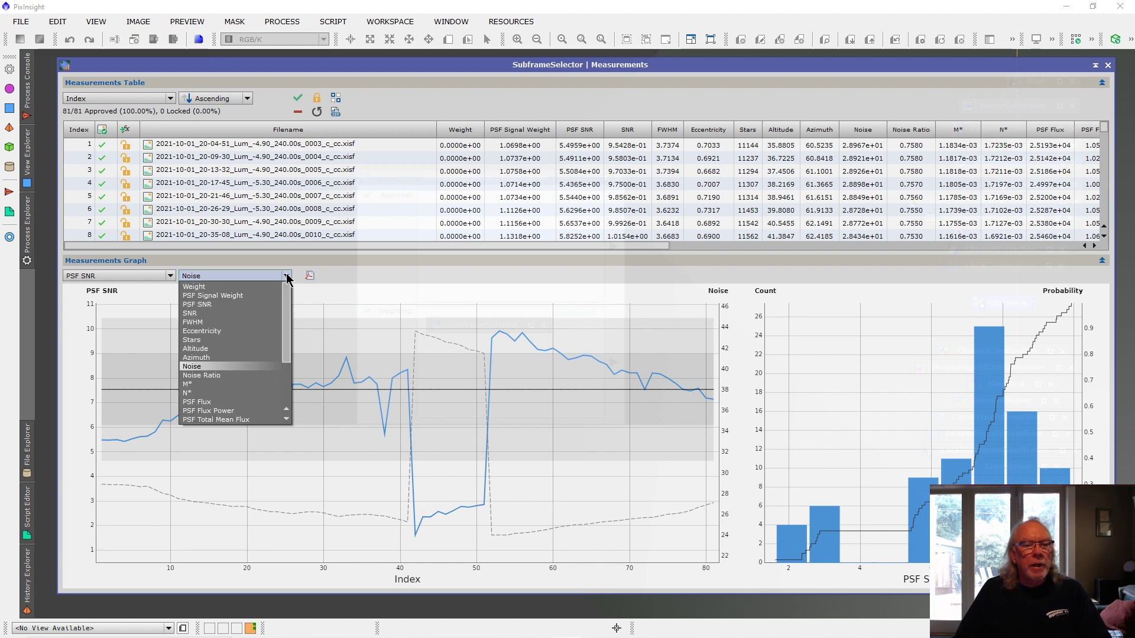
click(264, 296)
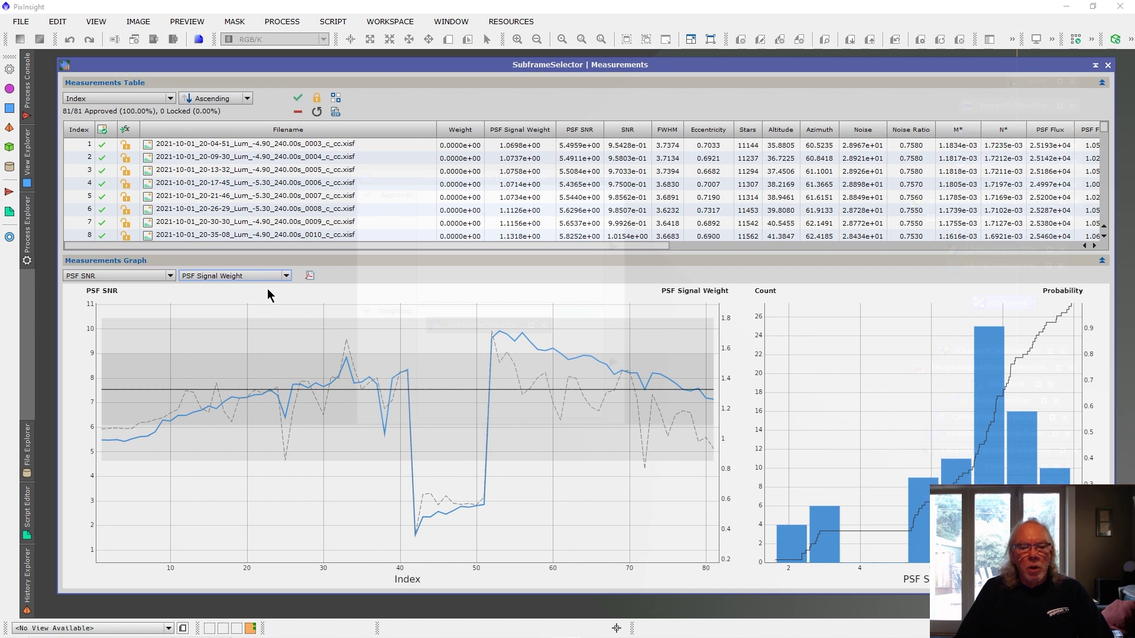
mouse_move(522, 614)
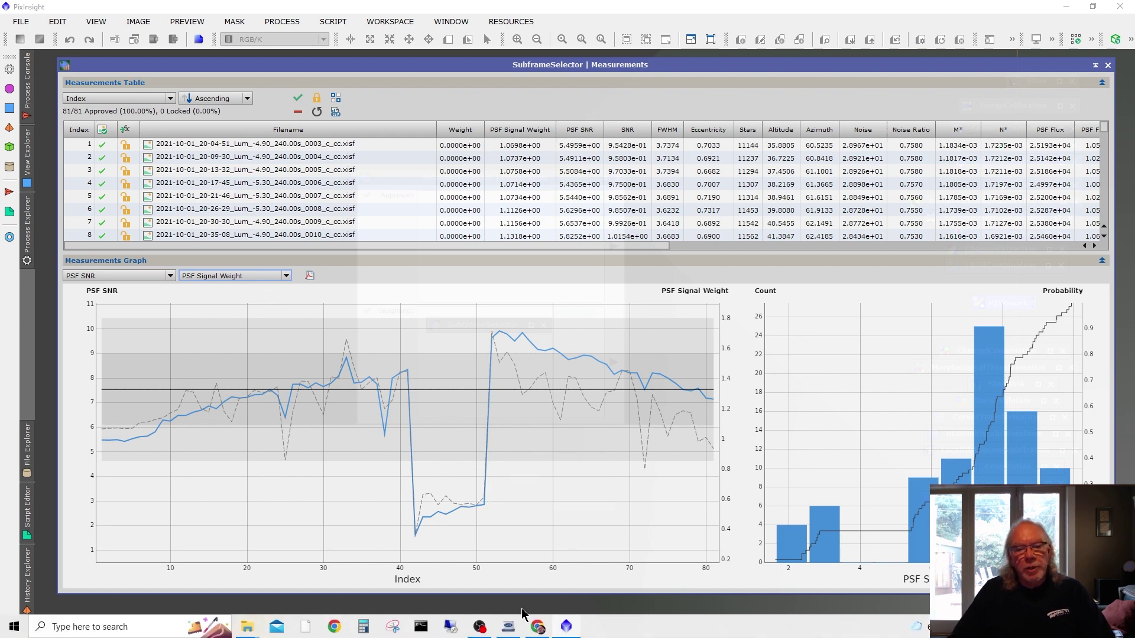
Reject subframes 42, 43 and 45 through 51, the low PSF SNR points in the measurements graph
click(415, 536)
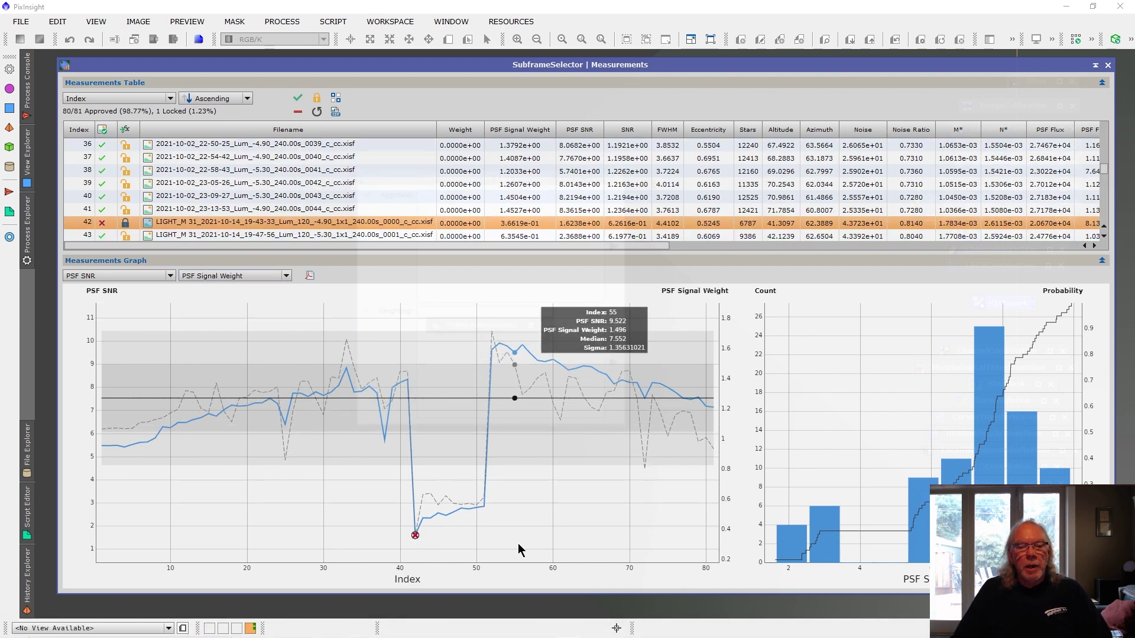
click(423, 519)
click(440, 519)
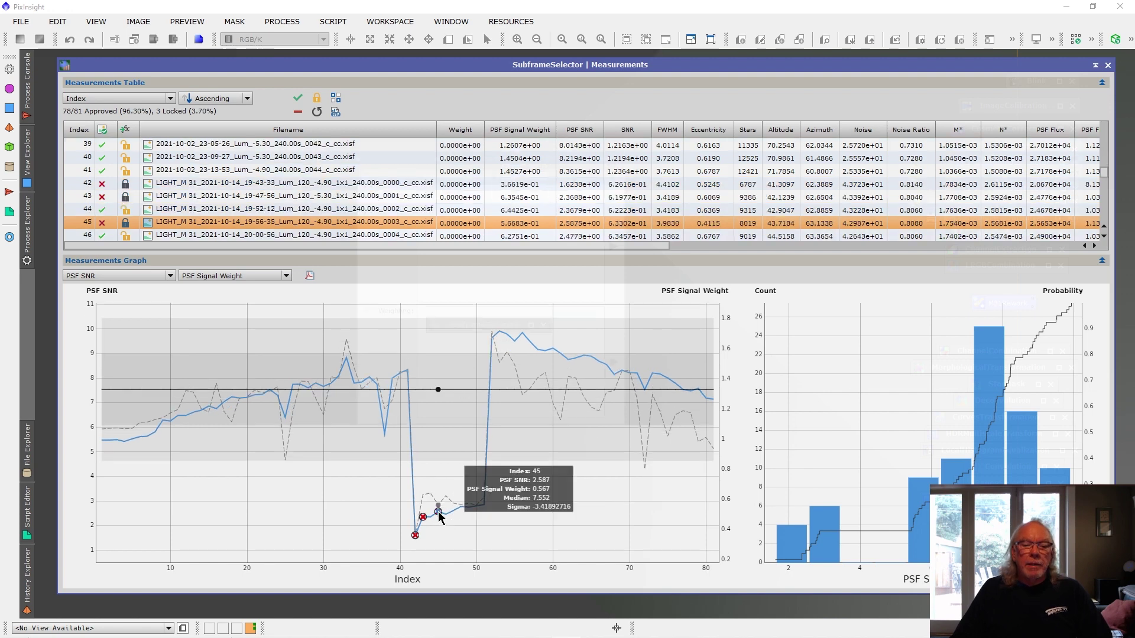
click(447, 514)
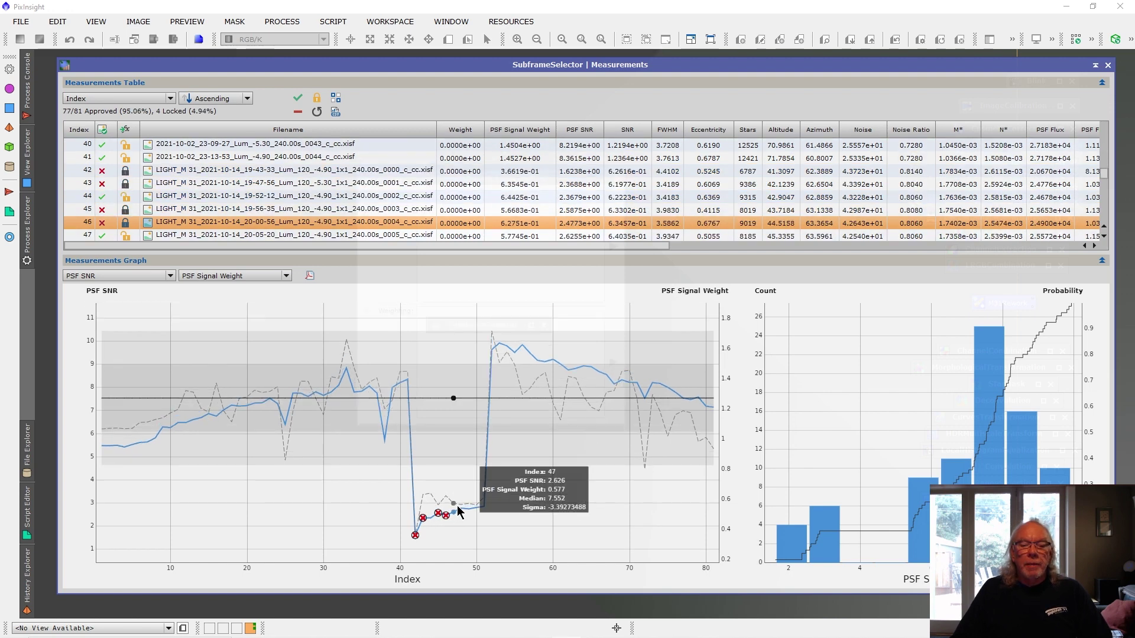
click(460, 507)
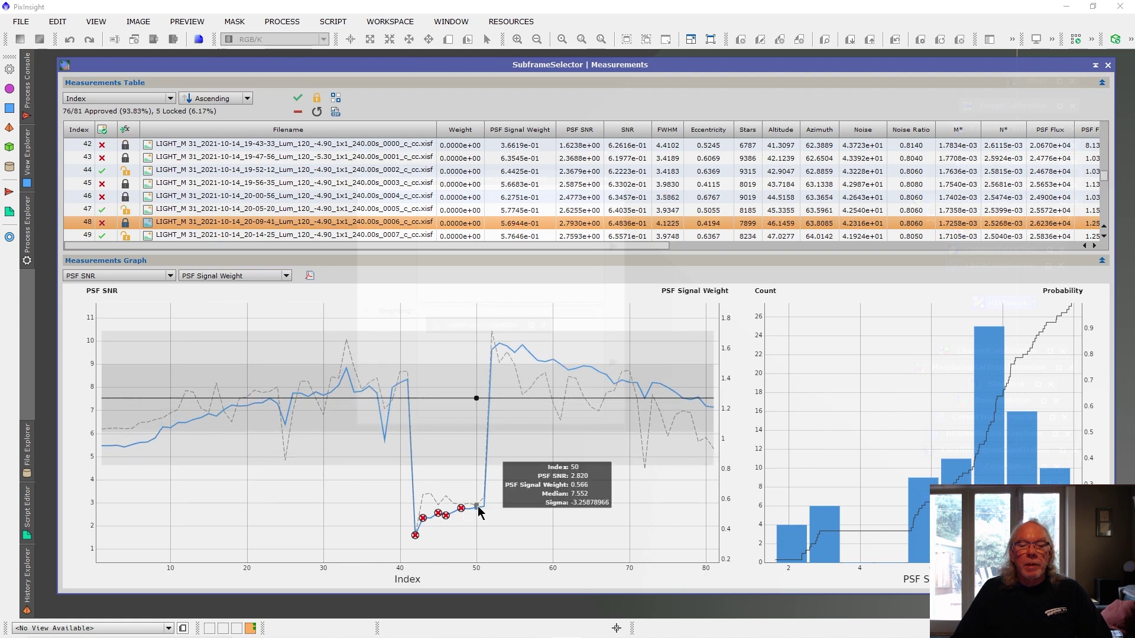
click(485, 507)
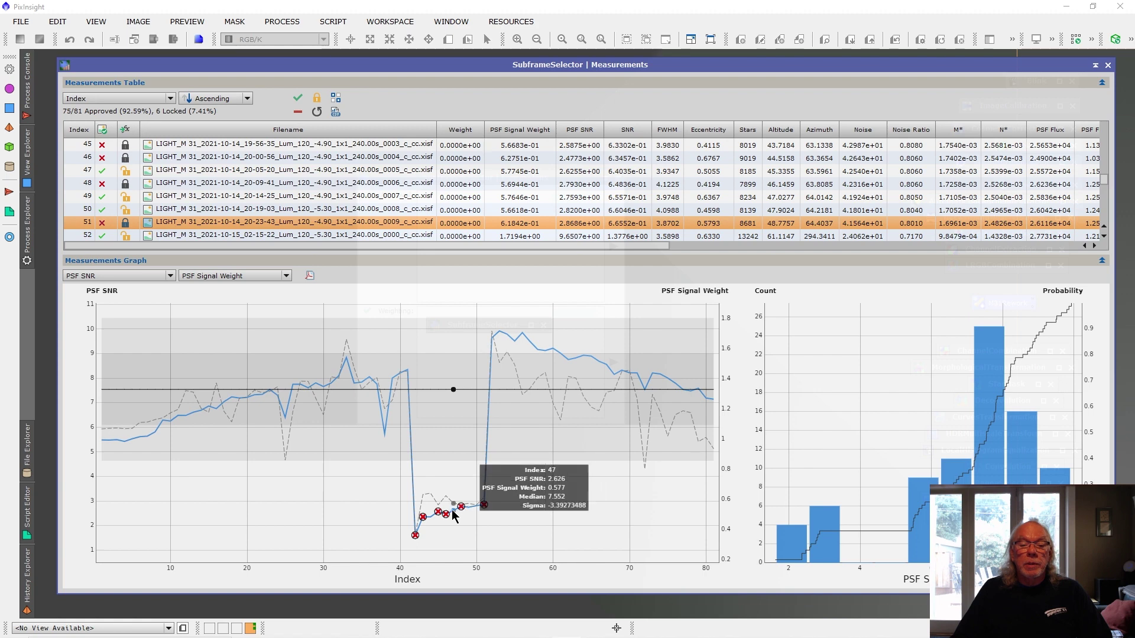
click(453, 510)
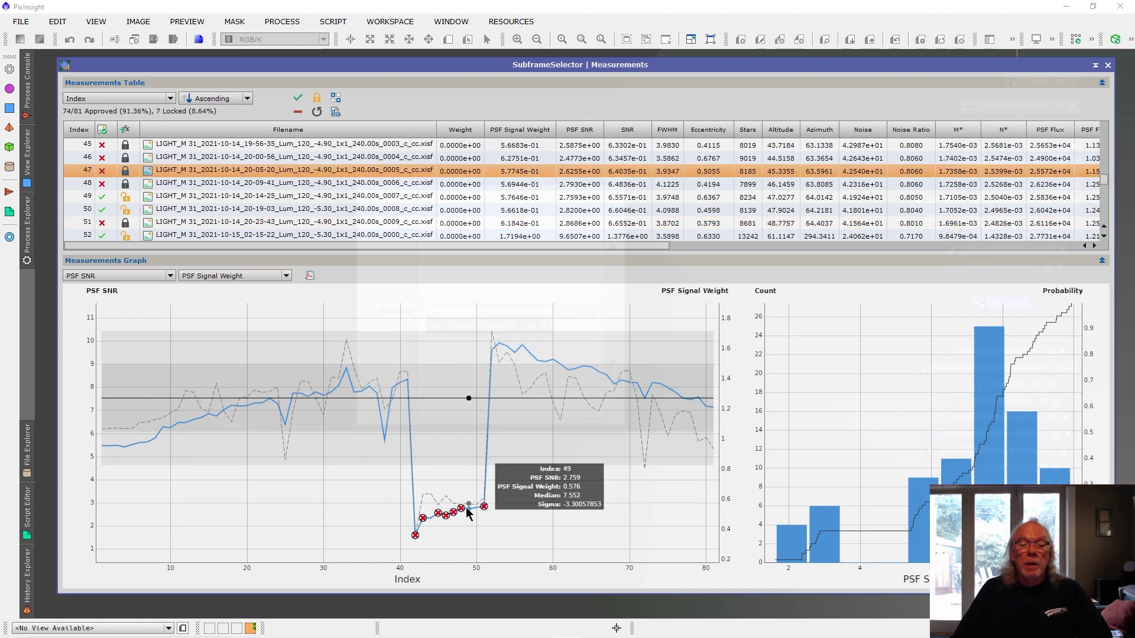
click(468, 506)
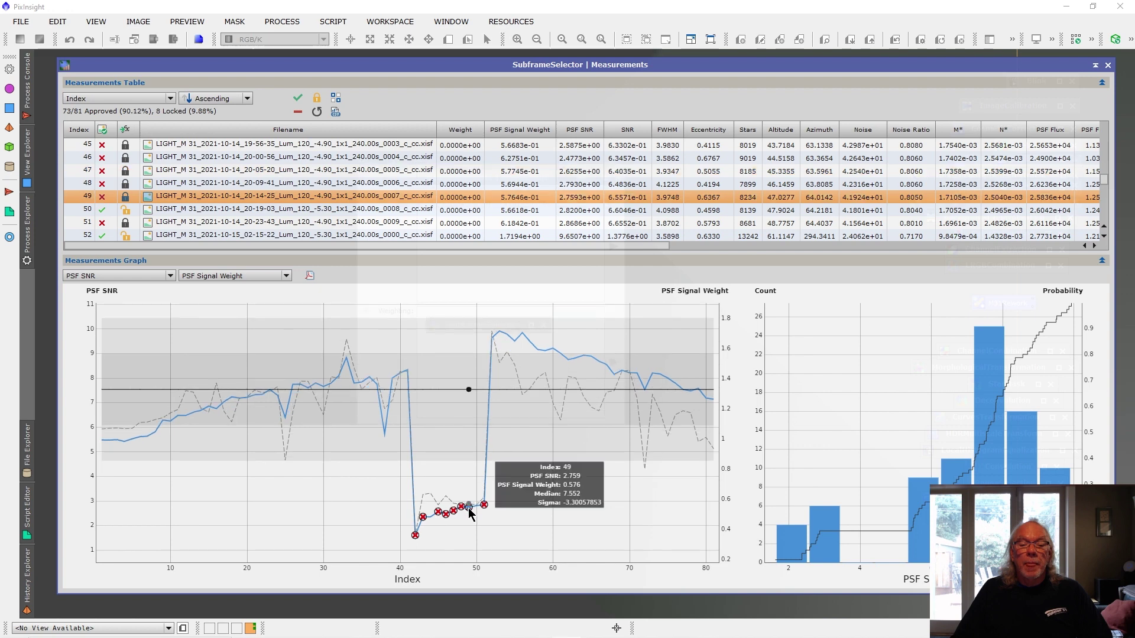
click(476, 506)
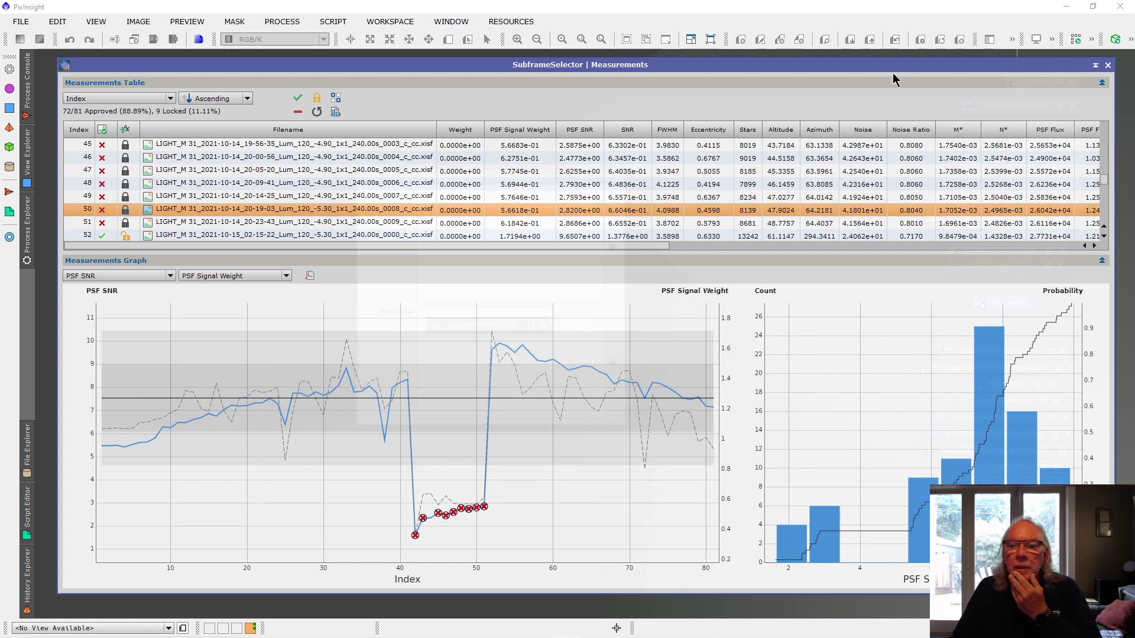
Move the SubframeSelector Measurements and Expressions windows aside to uncover the collapsed process windows, including Blink
drag(915, 61, 601, 428)
drag(509, 182, 1029, 110)
drag(620, 433, 725, 122)
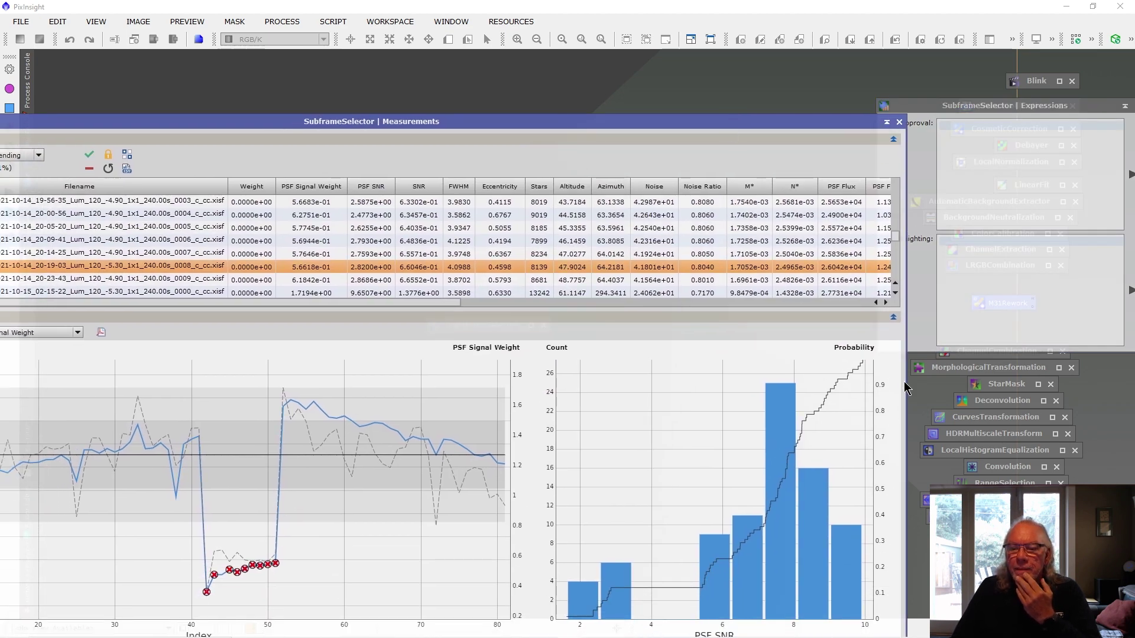
Narrow the SubframeSelector Measurements window and place it beside the Expressions window so its full table and graph are in view
drag(905, 385, 667, 386)
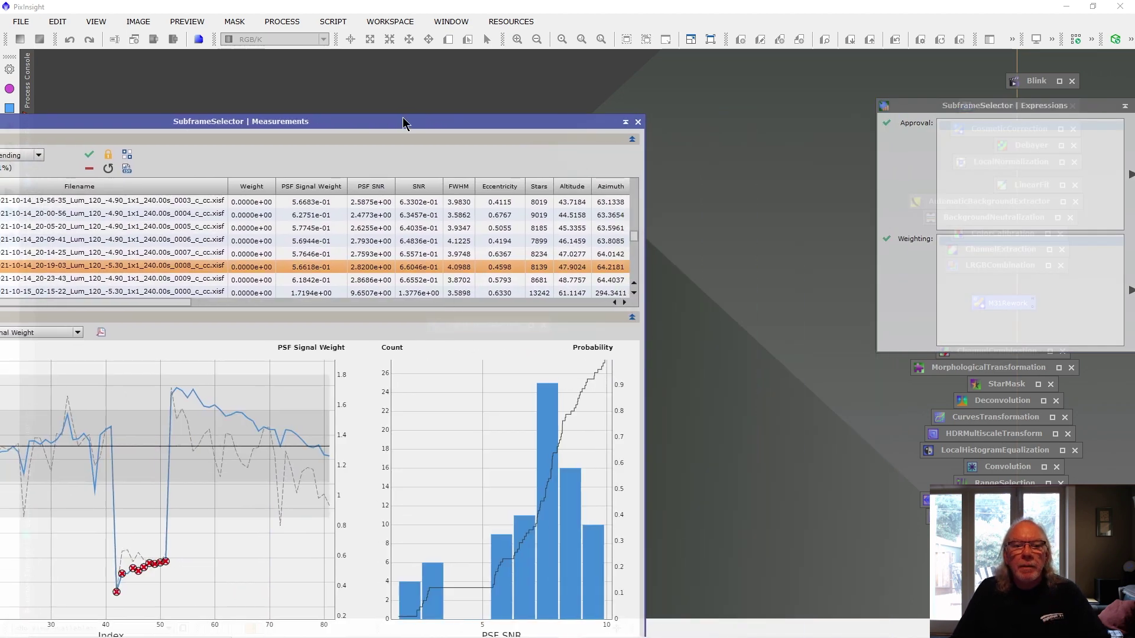
drag(405, 121, 625, 73)
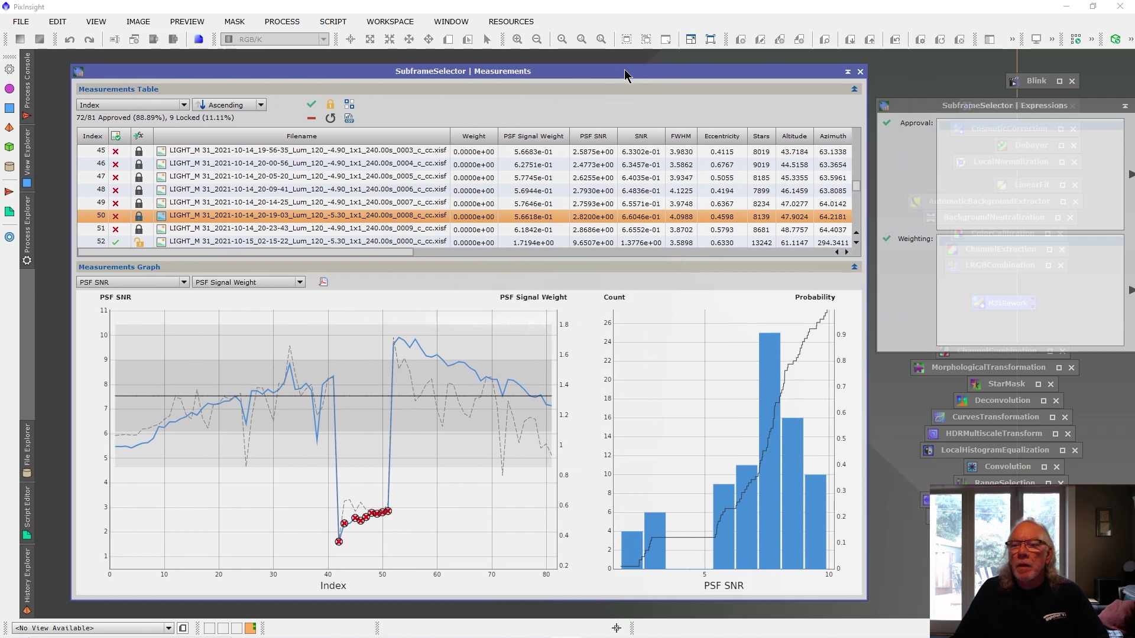
click(1016, 104)
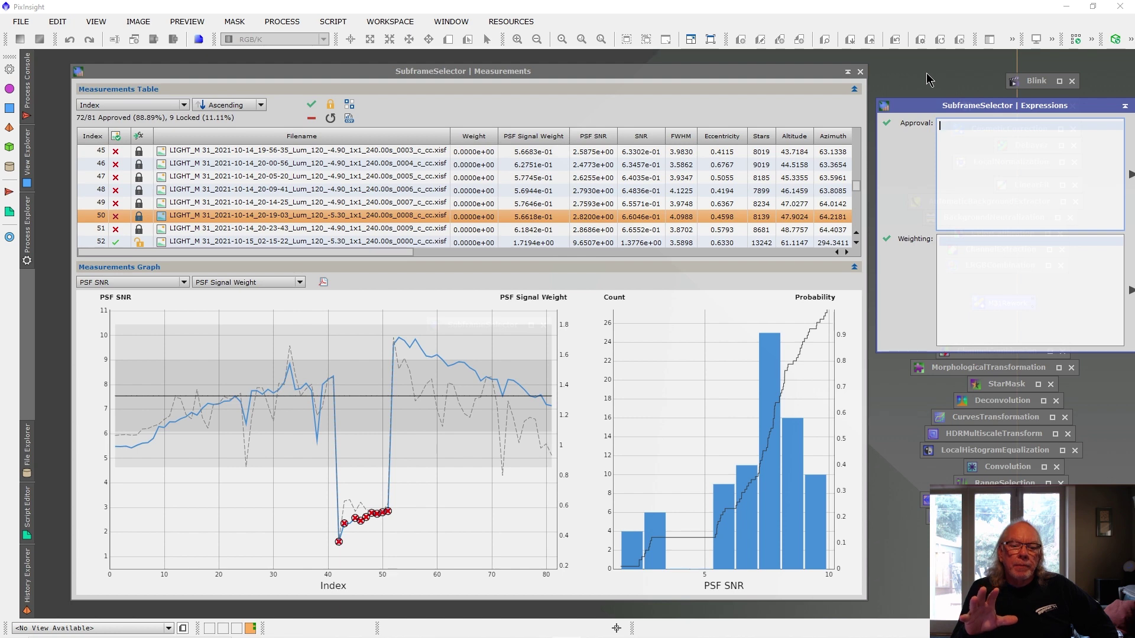
Examine the PSF SNR graph at rejected subframe 42 and at the high points just after the rejected group
mouse_move(383, 521)
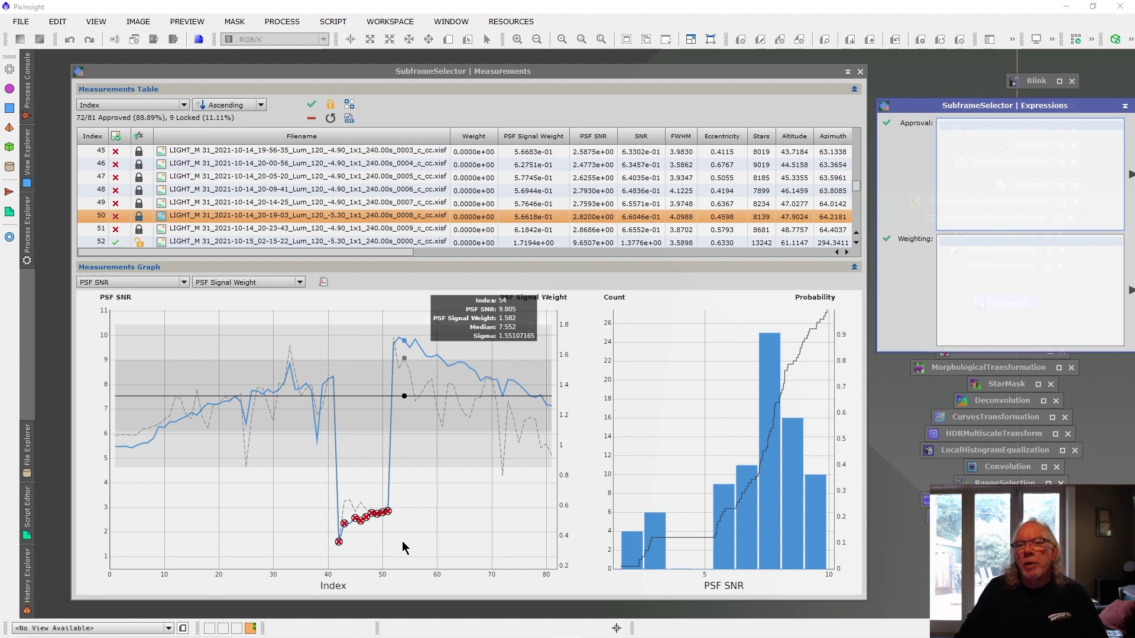
click(987, 250)
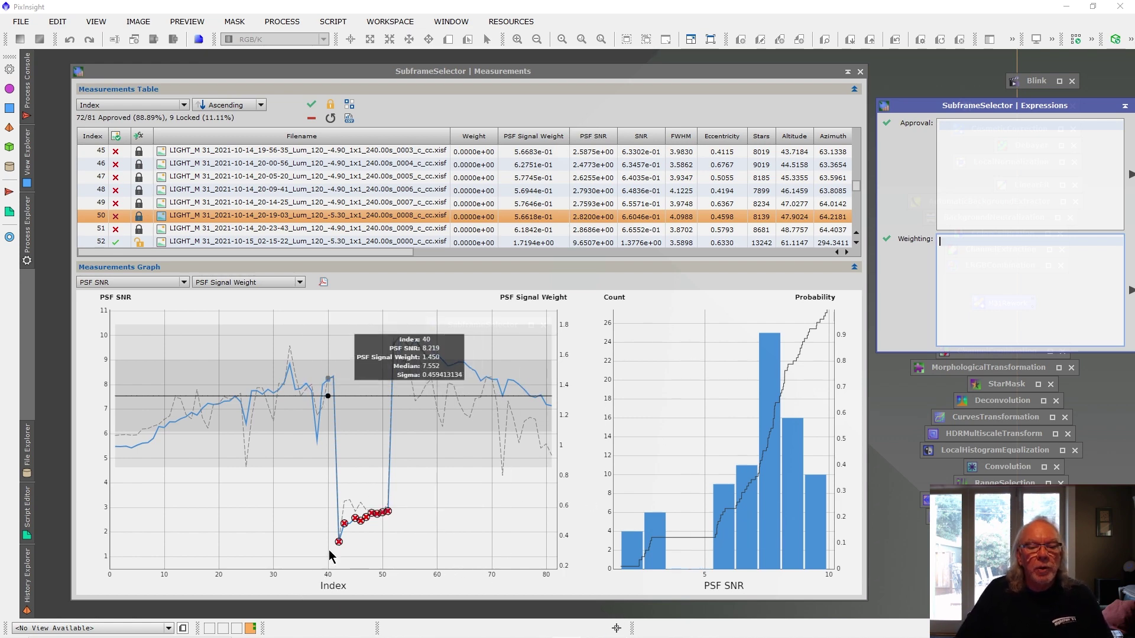
mouse_move(338, 543)
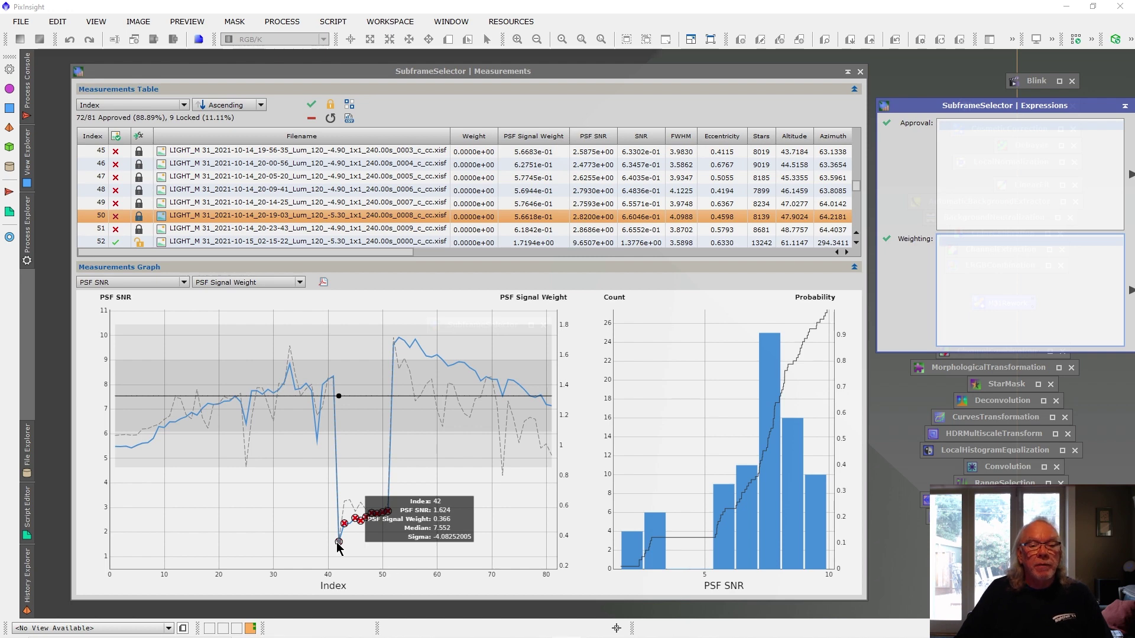
mouse_move(401, 339)
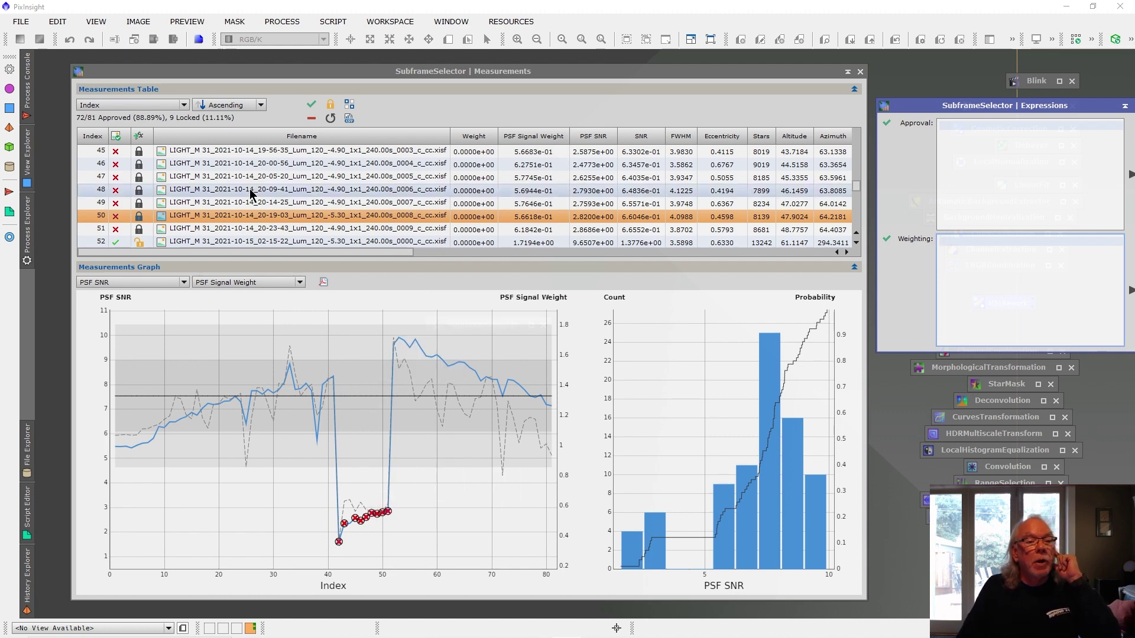
Move the Measurements window aside and open the images of rejected subframe 42 and approved subframe 53 from the measurements table
drag(484, 69, 864, 80)
scroll(580, 235, up, 3)
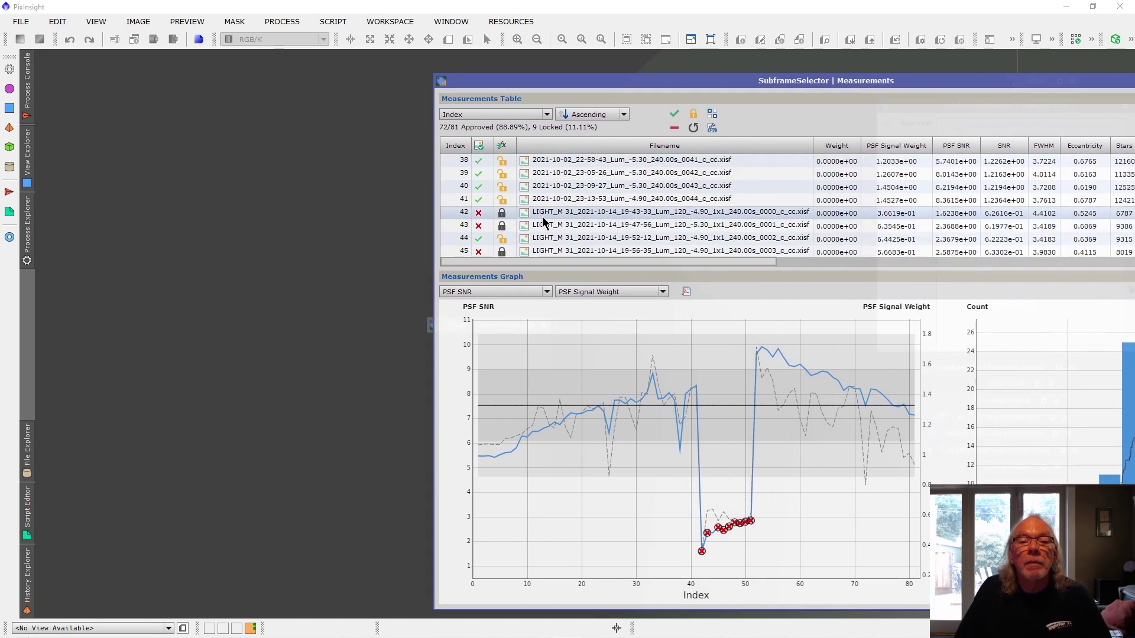
double_click(561, 211)
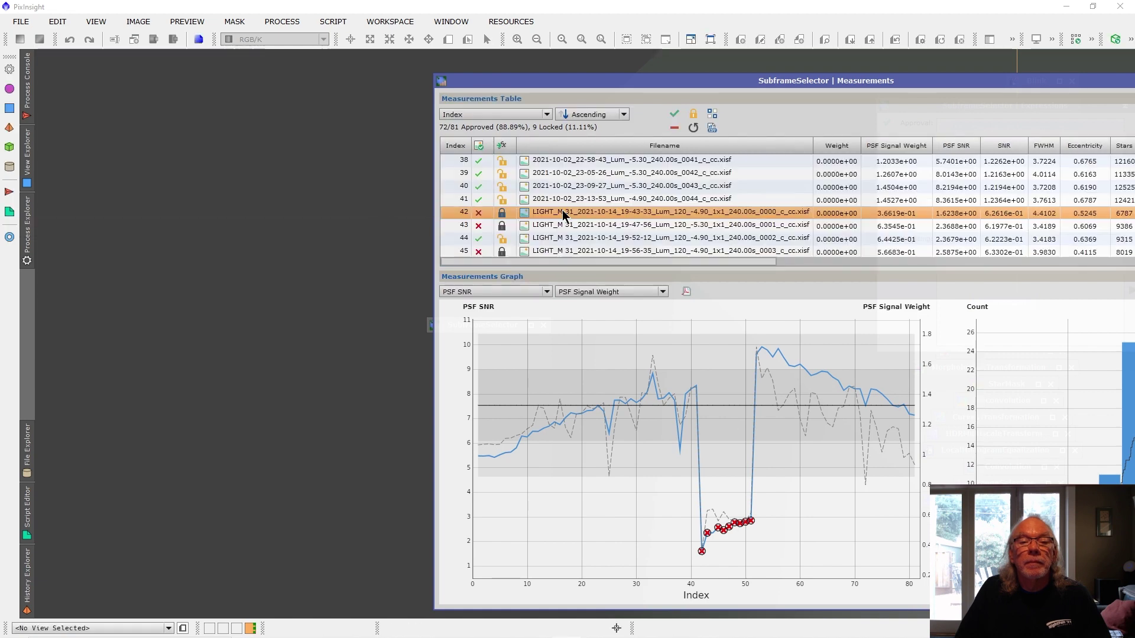
drag(743, 80, 945, 85)
scroll(856, 208, down, 5)
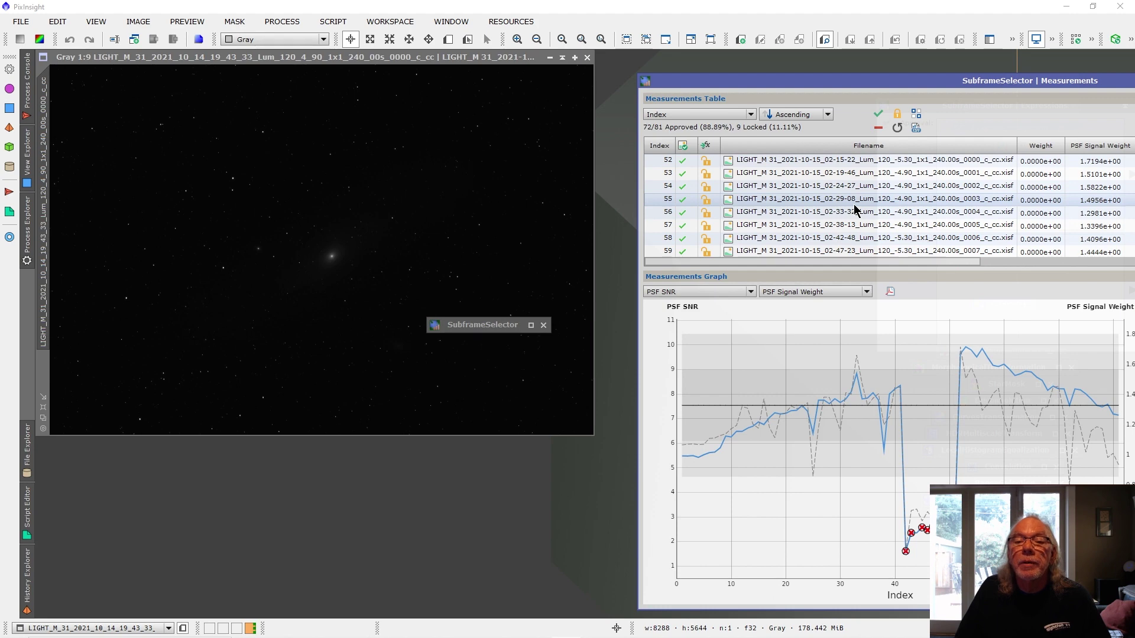
double_click(798, 174)
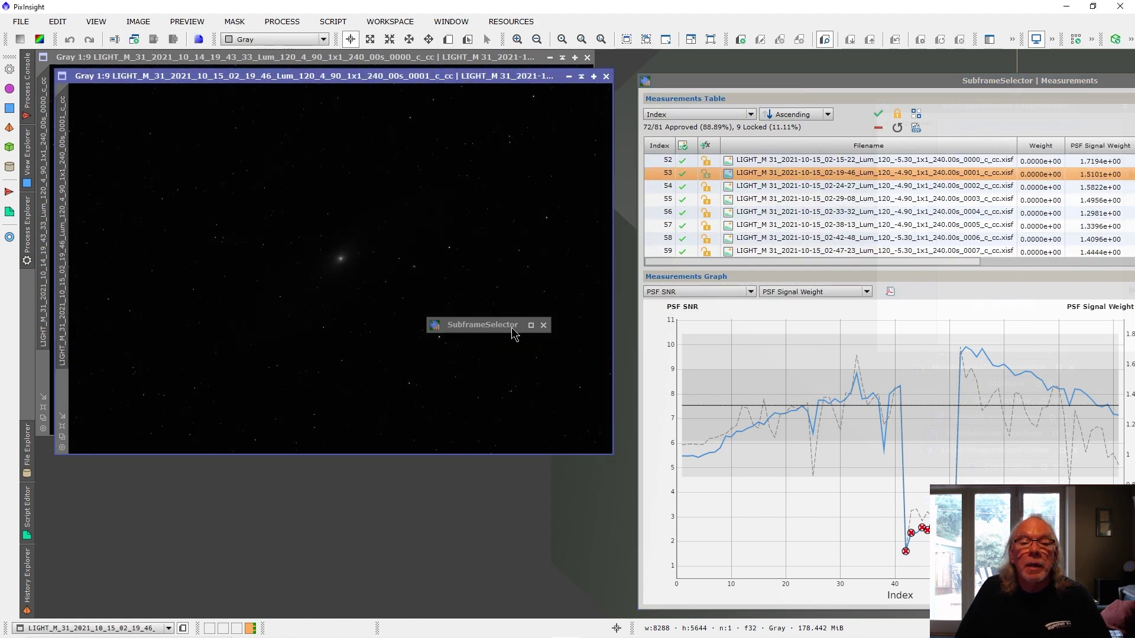
Move the subframe 53 image lower, uncovering the subframe 42 image, and collapse the SubframeSelector Measurements window
click(531, 324)
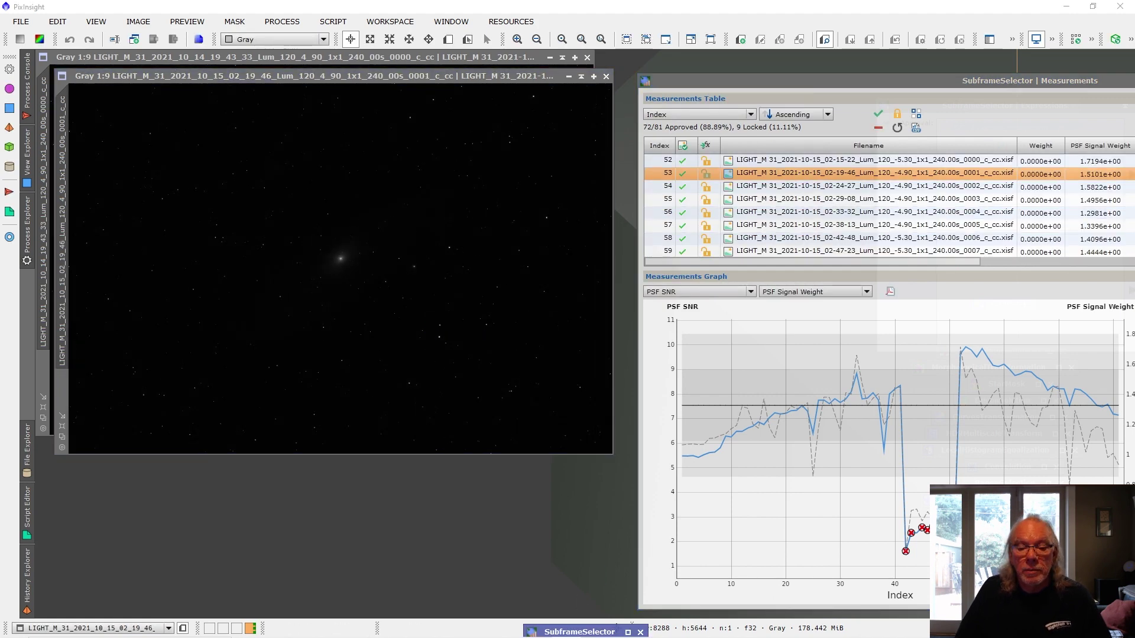
click(412, 80)
drag(412, 80, 436, 227)
drag(951, 81, 524, 81)
click(985, 81)
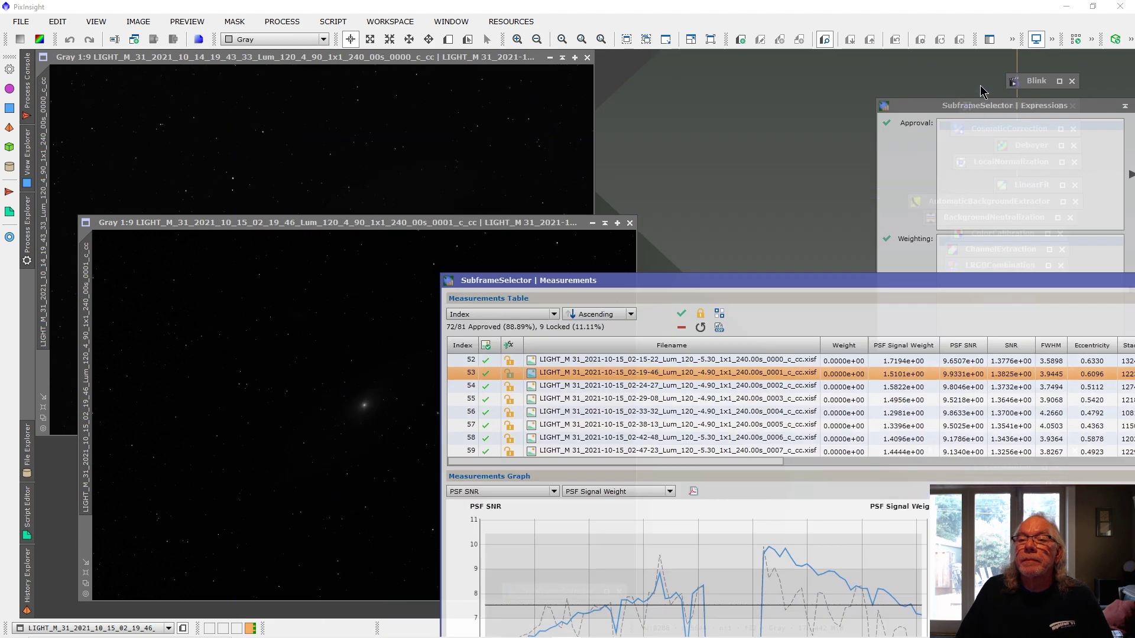
Apply a screen auto-stretch to the subframe 42 image and to the subframe 53 image
click(265, 135)
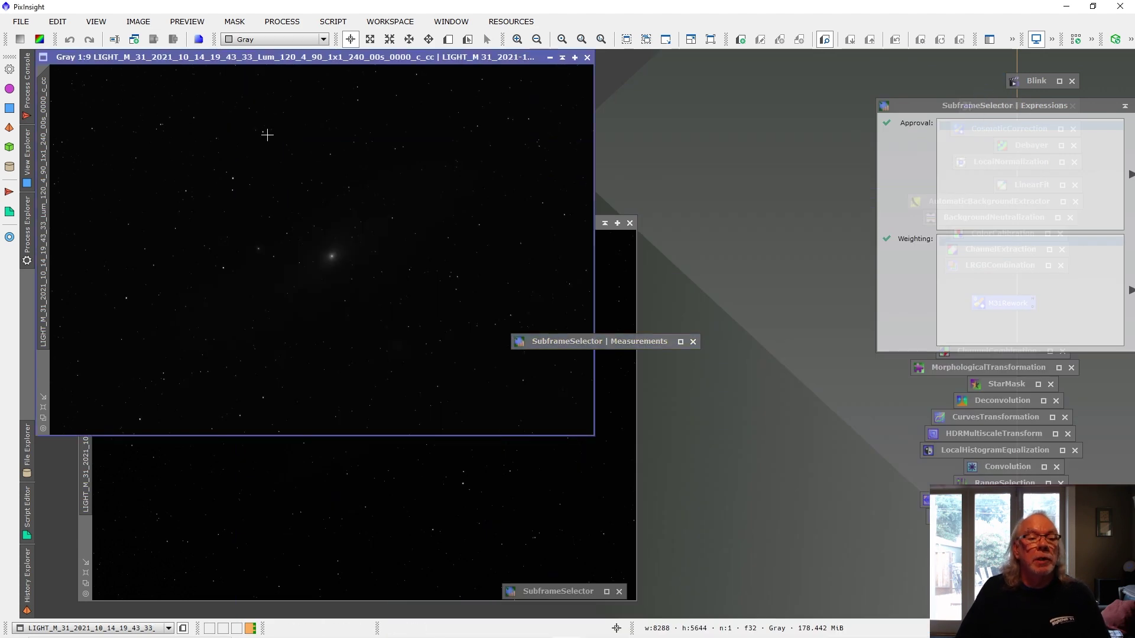
key(ctrl+a)
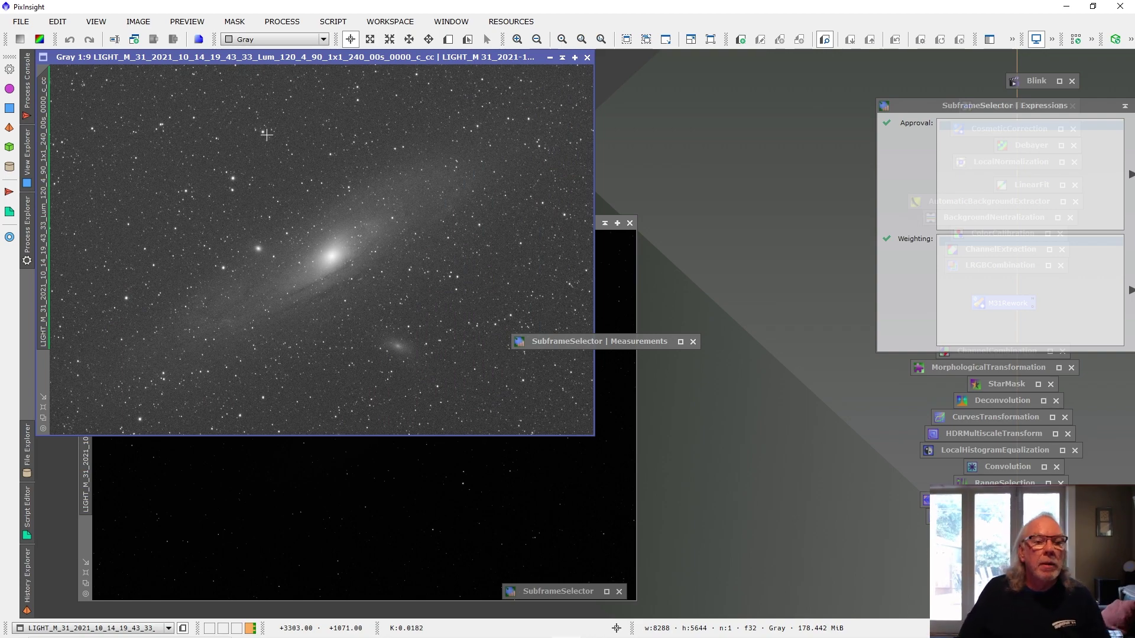
click(295, 508)
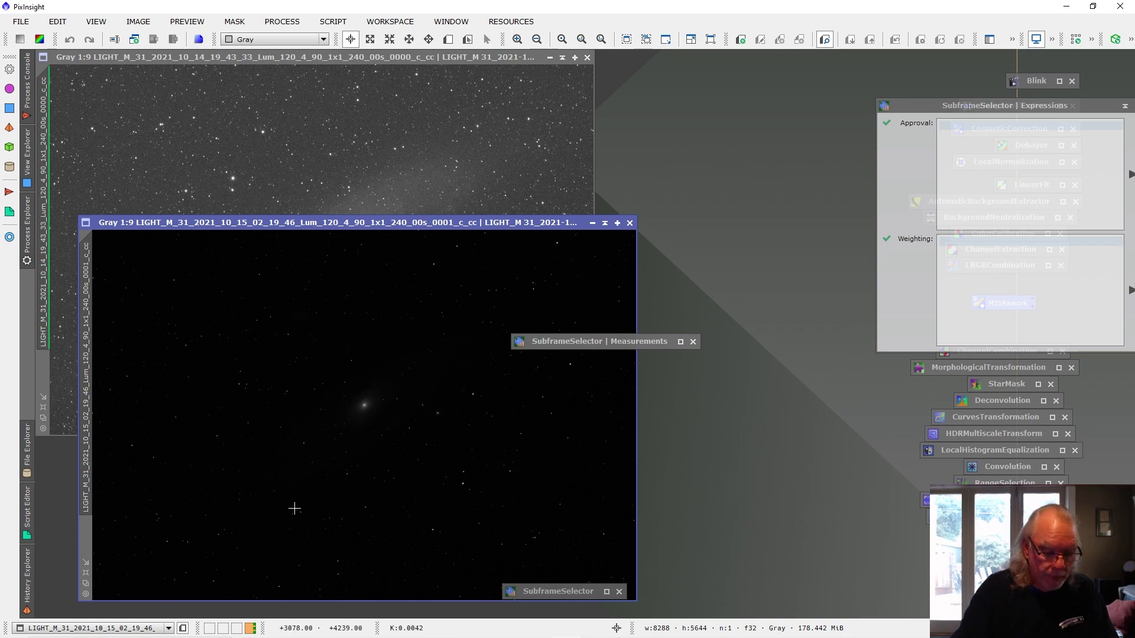
key(ctrl+a)
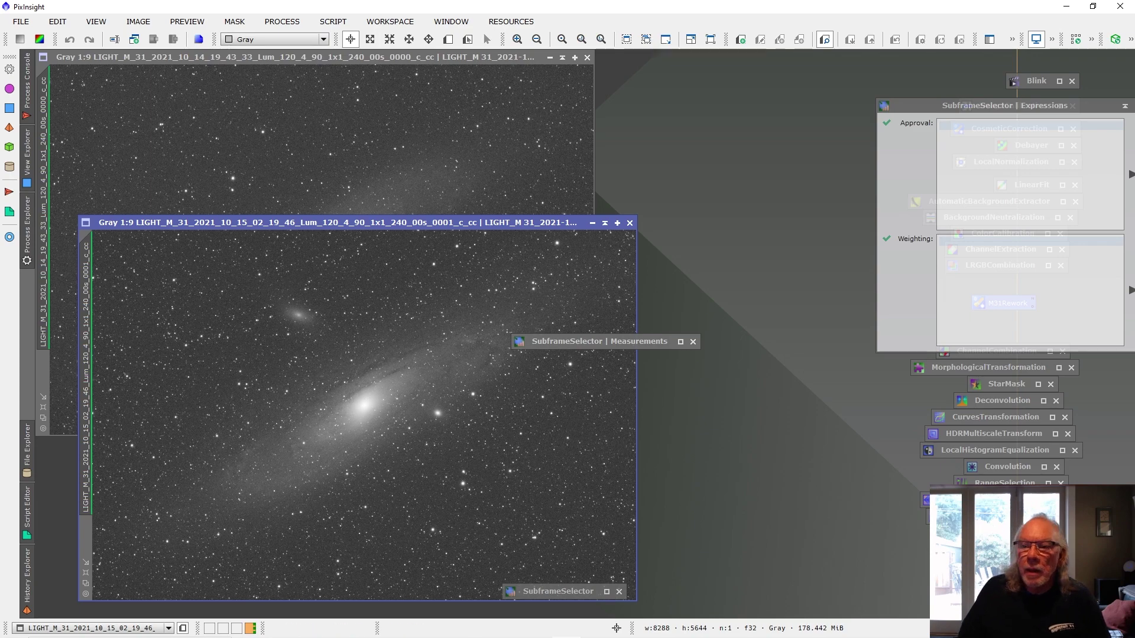
Collapse the Expressions window, move the collapsed Measurements window out of the way, and place the subframe 53 image beside subframe 42 for comparison
click(1125, 106)
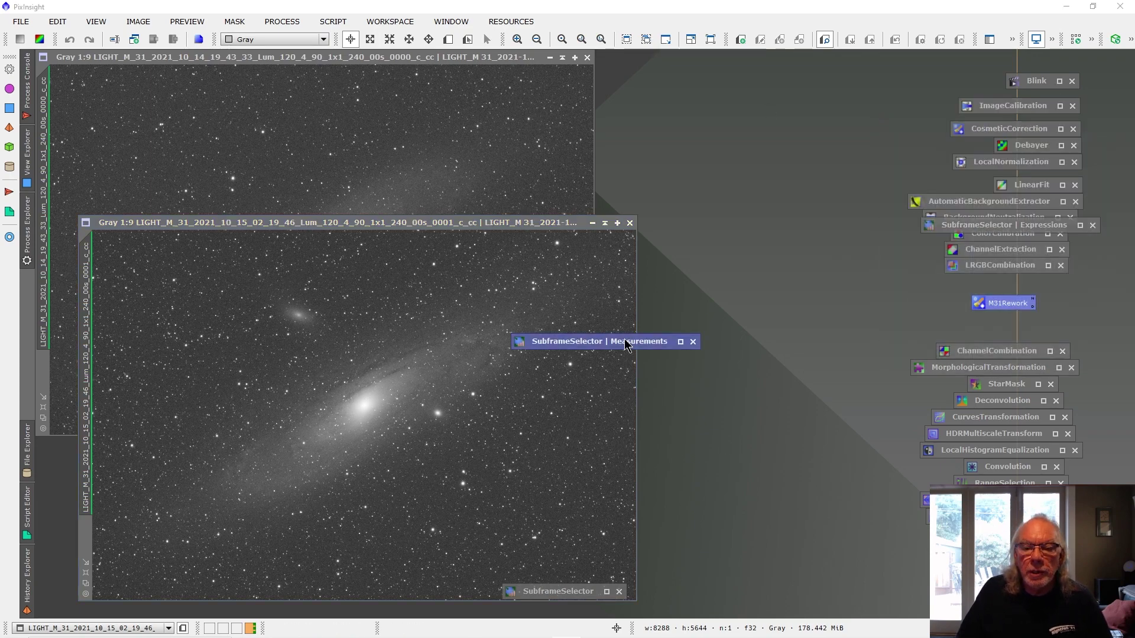
drag(596, 341, 786, 608)
drag(384, 229, 729, 152)
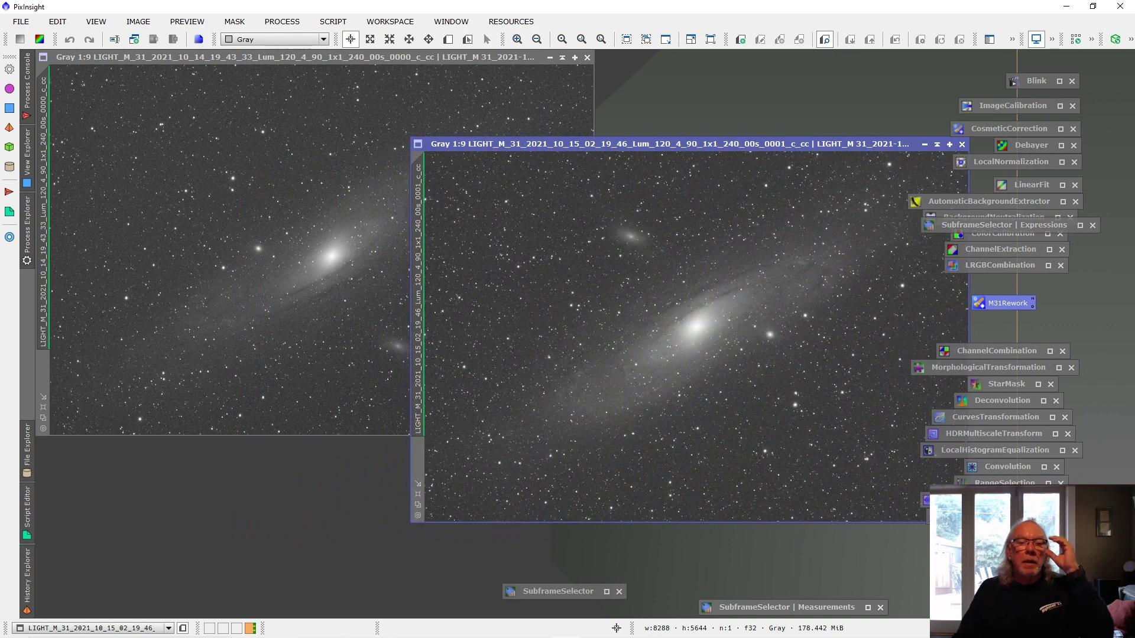
mouse_move(37, 608)
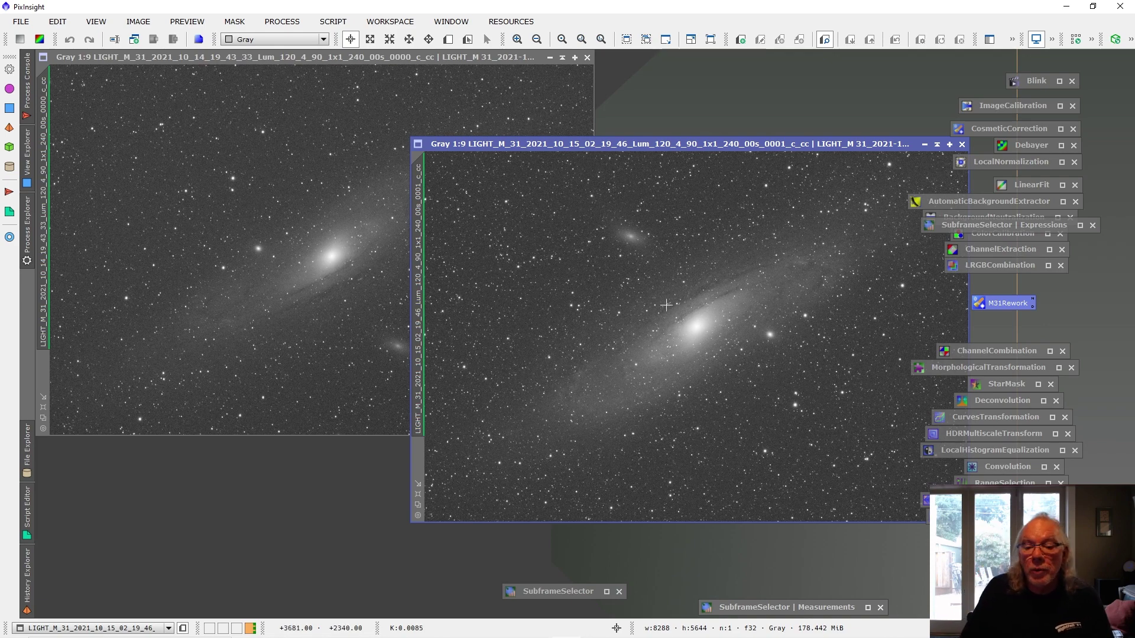
Expand the collapsed SubframeSelector Measurements window and reposition it over the two images
click(807, 609)
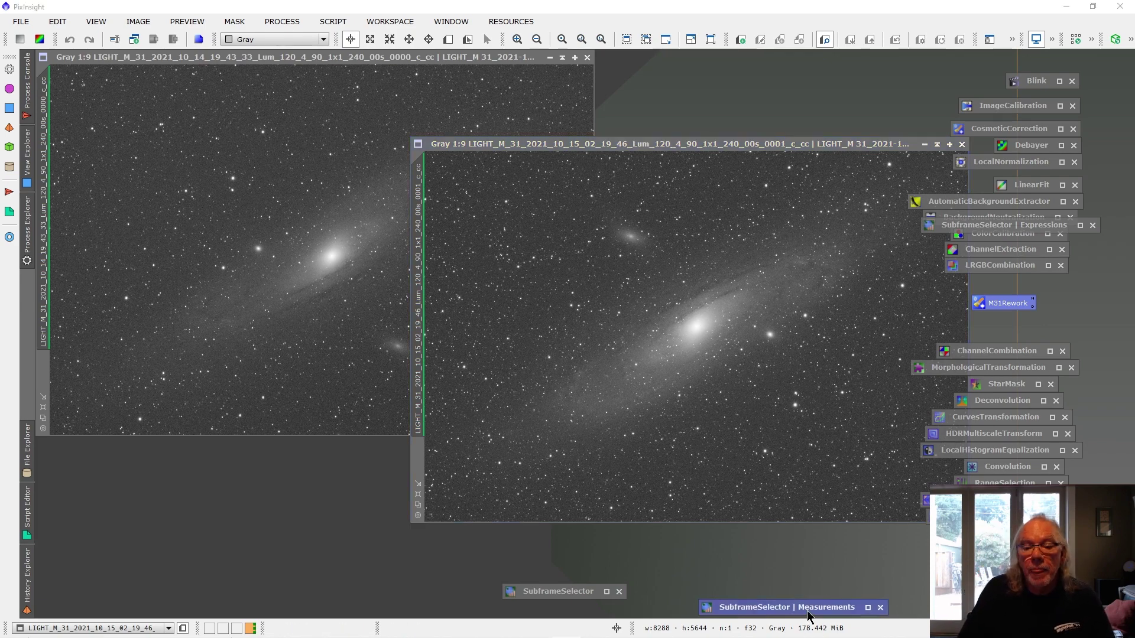
click(868, 608)
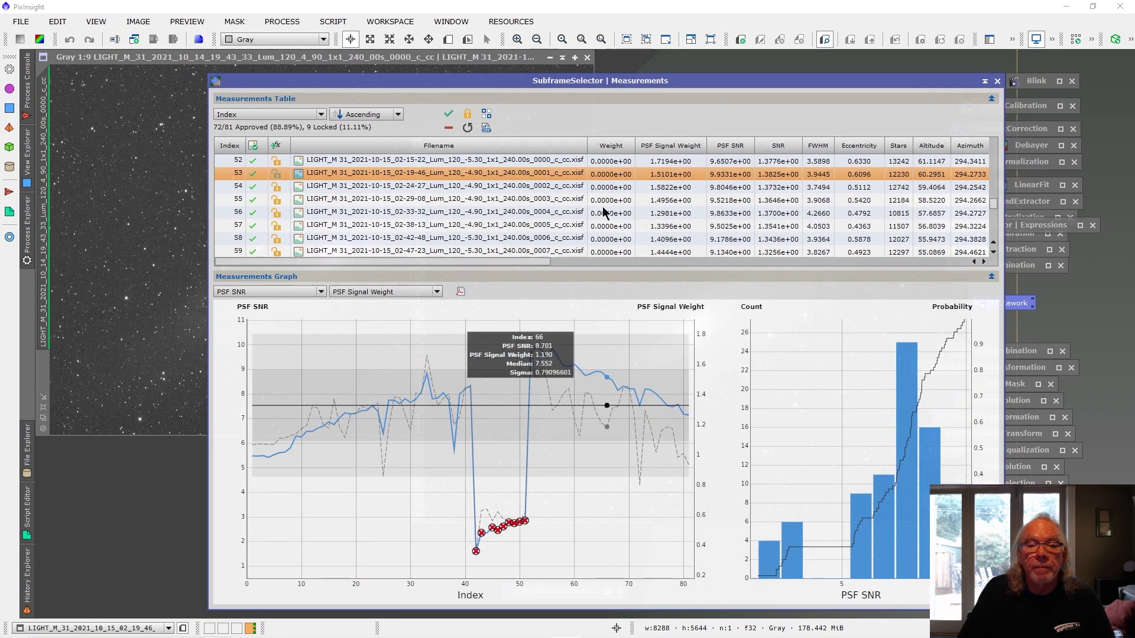
drag(585, 84, 523, 72)
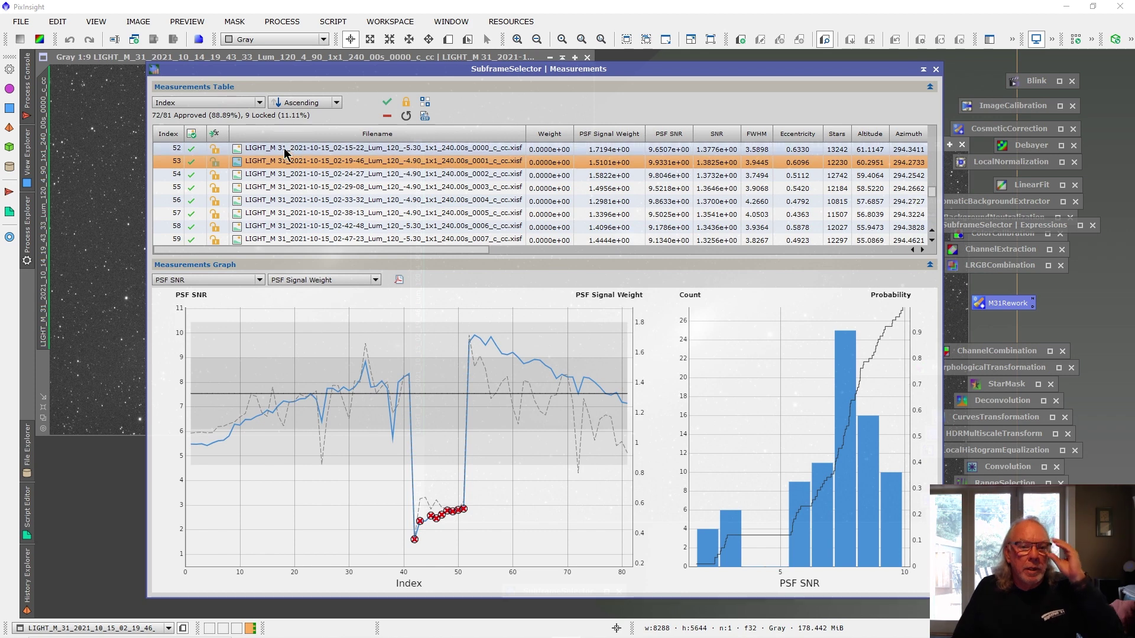
Plot FWHM against PSF Signal Weight in a widened Measurements window, then return the graph's primary measurement to PSF SNR
mouse_move(261, 313)
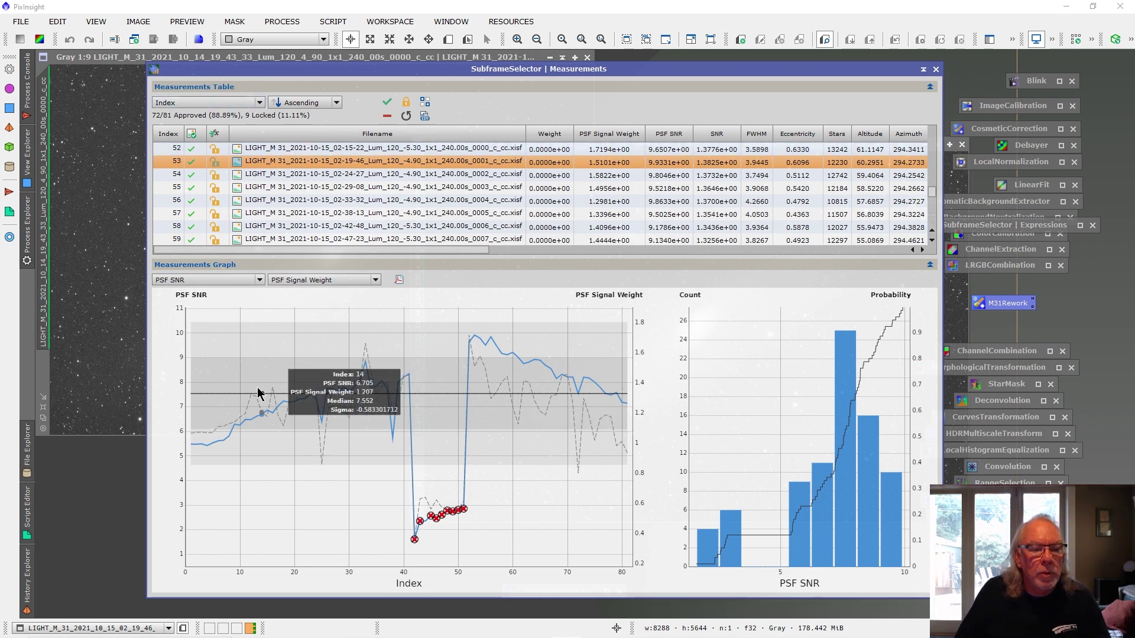
click(260, 280)
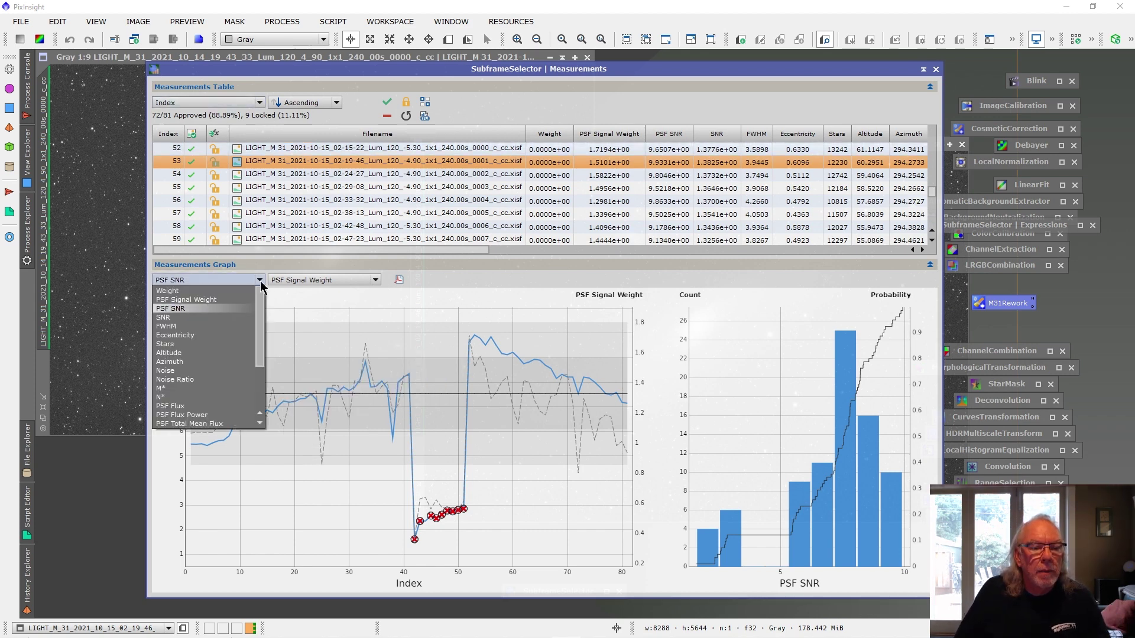
click(207, 327)
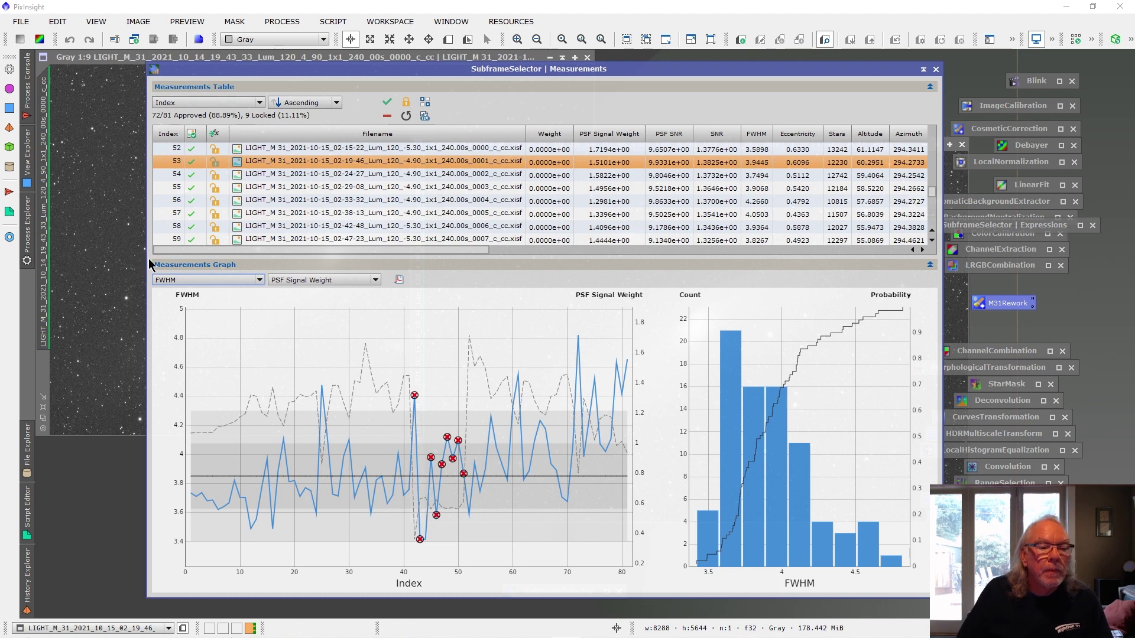
drag(150, 264, 32, 267)
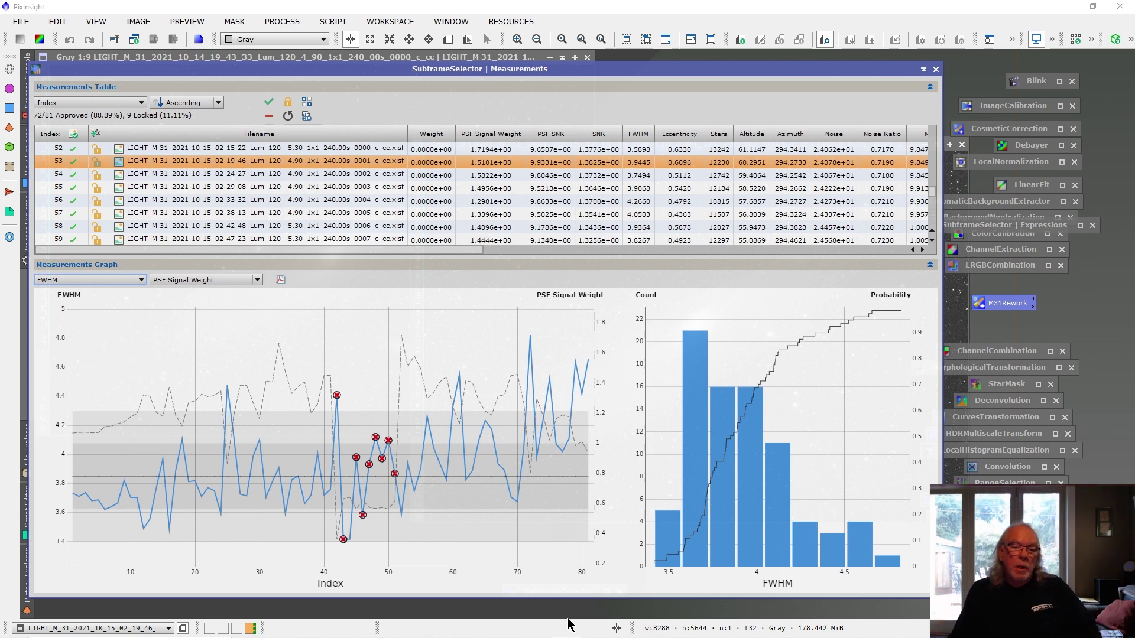
mouse_move(353, 385)
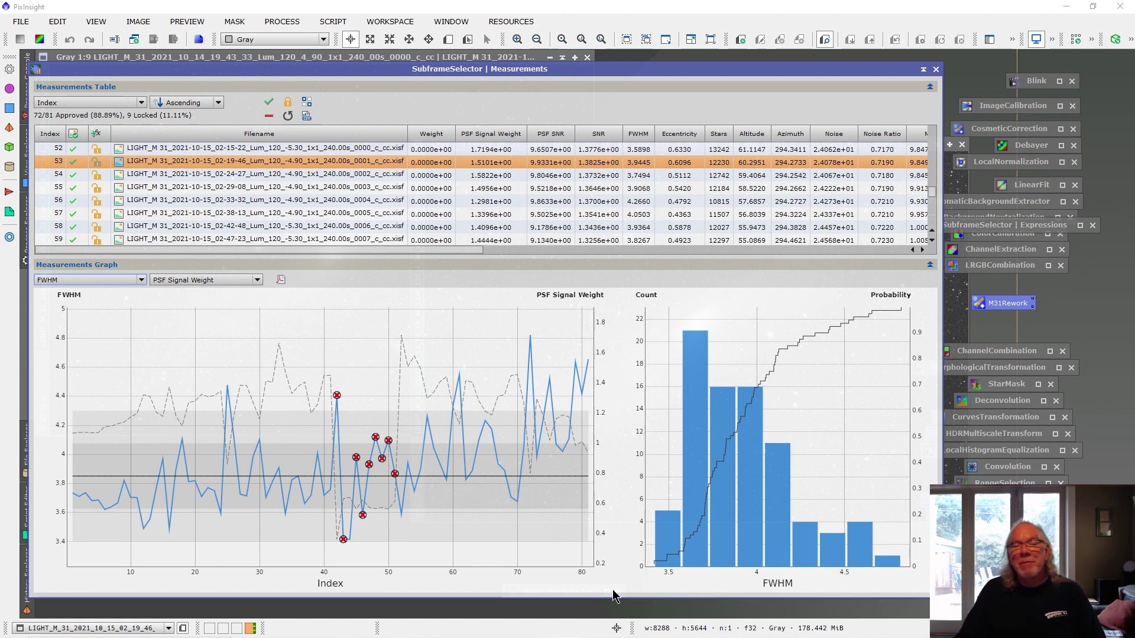
click(143, 280)
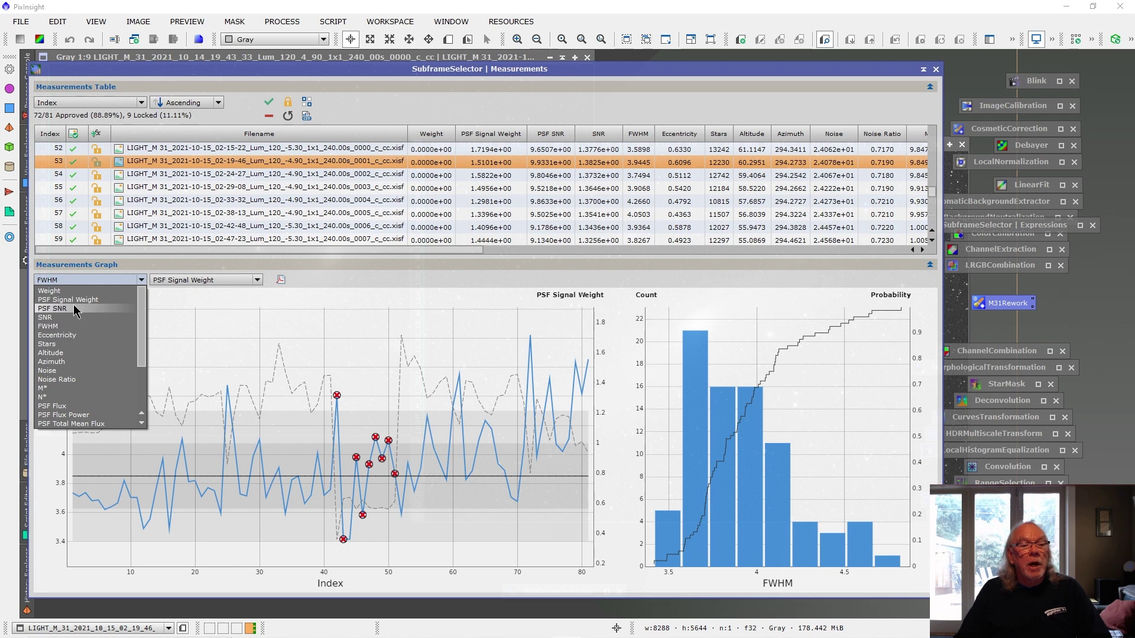
click(53, 308)
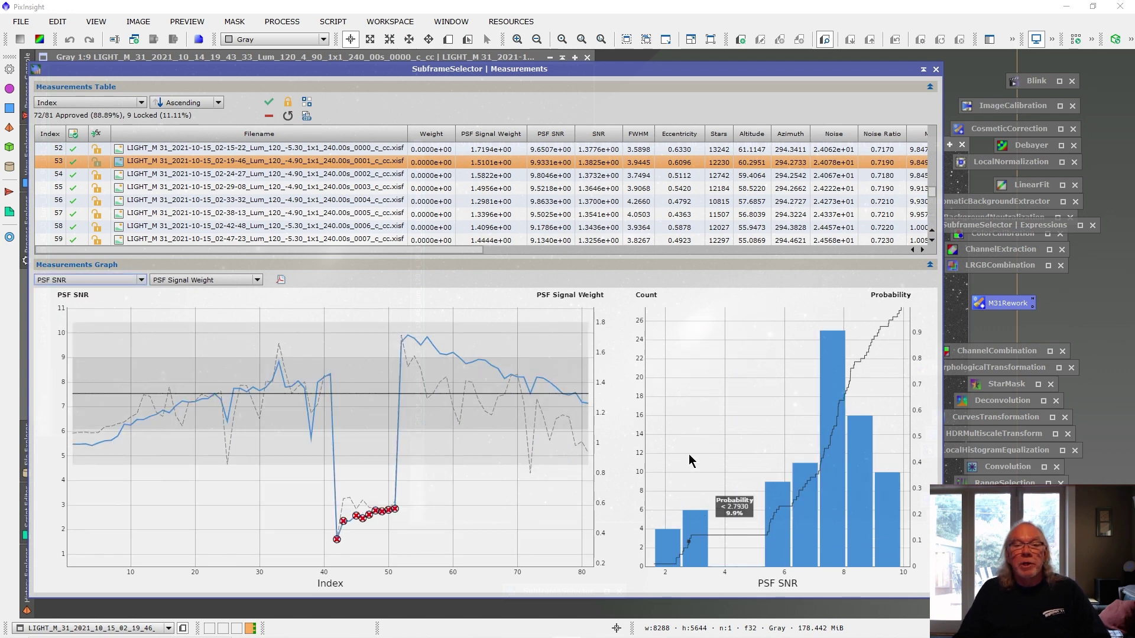